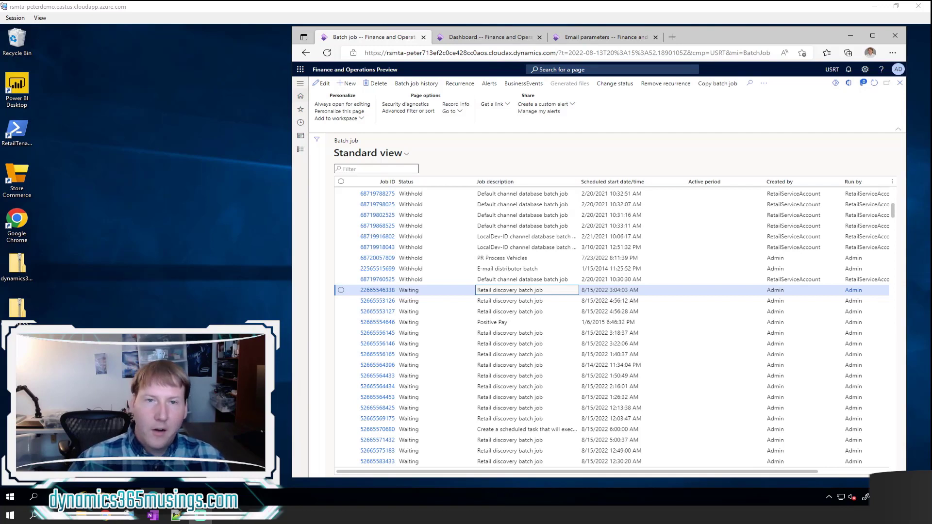
# Step: Search for "batch jobs" and open the Batch jobs page under System administration > Inquiries
pyautogui.click(584, 71)
pyautogui.write('b')
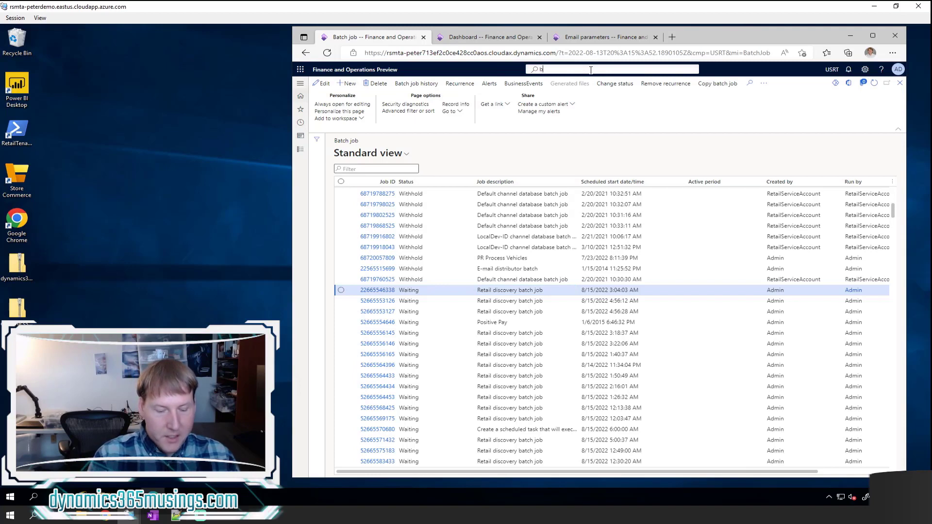
pyautogui.write('atch job')
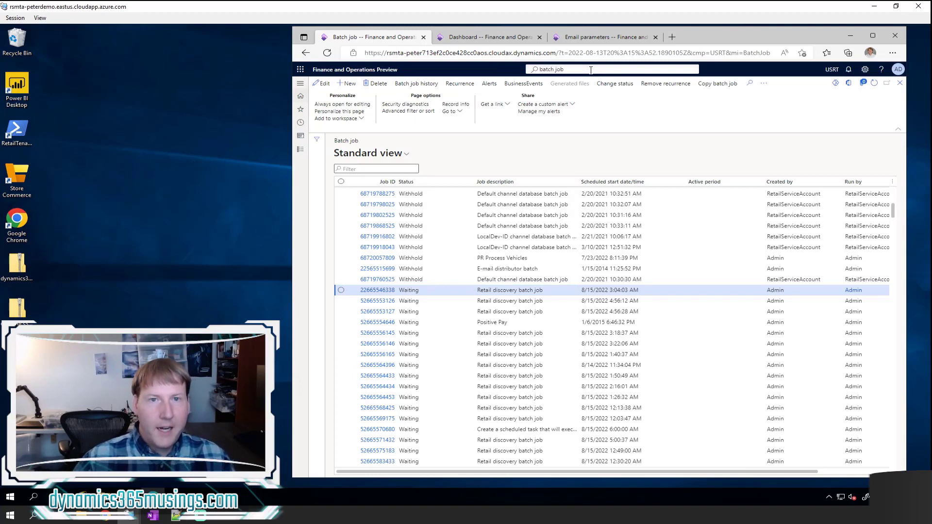
pyautogui.write('s')
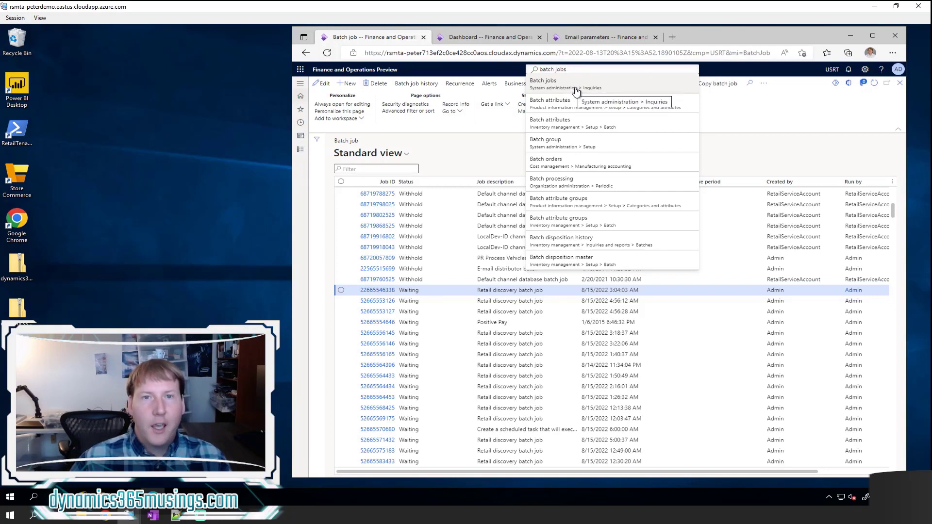
pyautogui.click(577, 90)
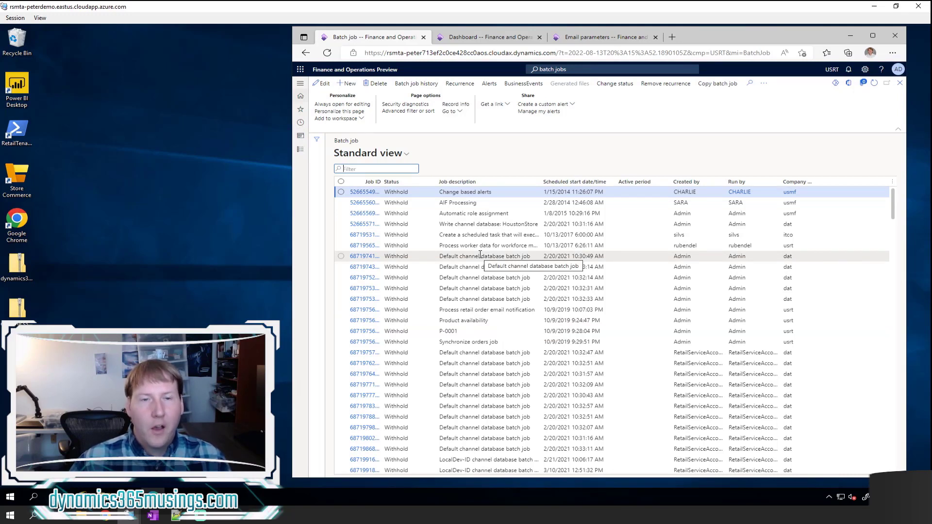
# Step: From the Dashboard page, find the Accounts receivable batch invoicing Invoice form with "invoice batch" and open its batch processing settings
pyautogui.click(478, 42)
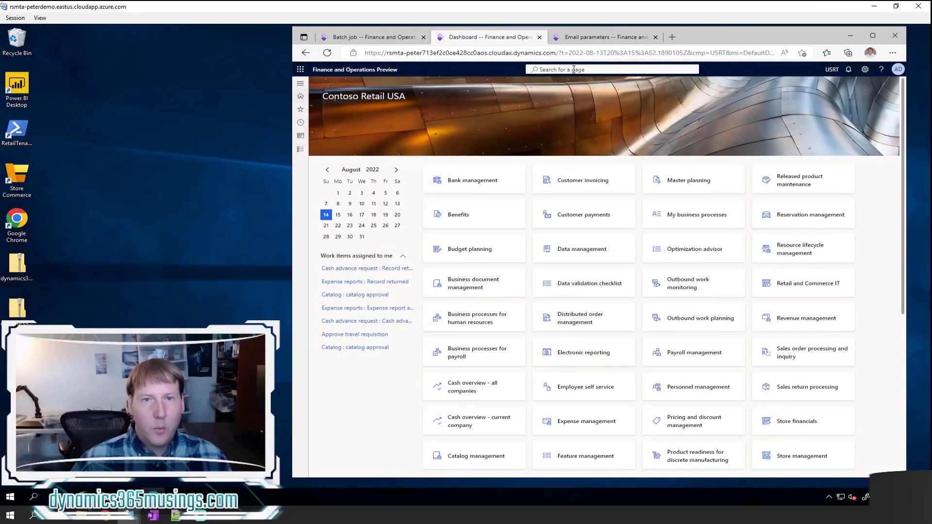
pyautogui.write('invoice batch')
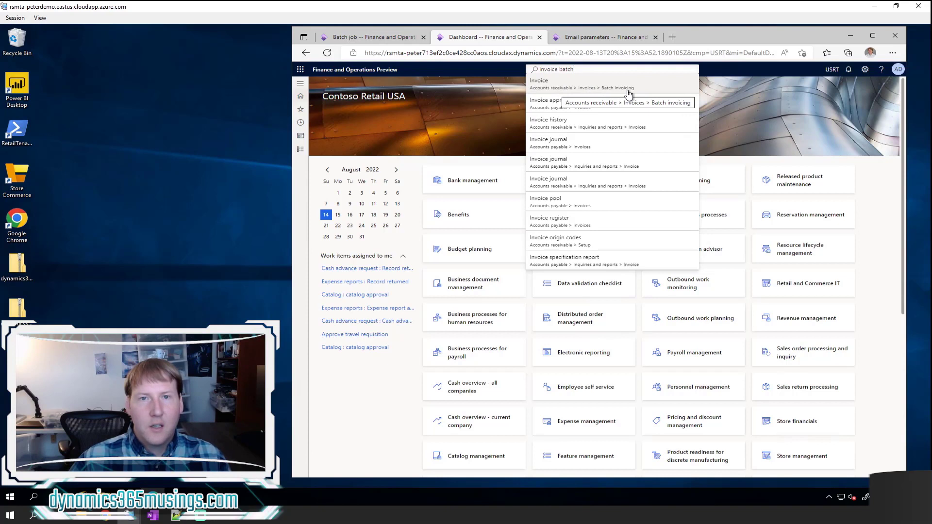
pyautogui.click(561, 84)
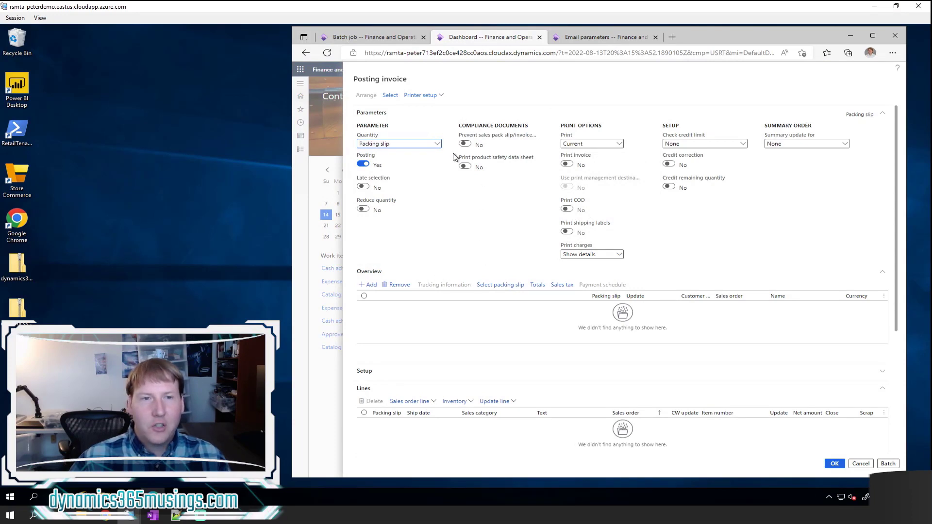
pyautogui.click(887, 465)
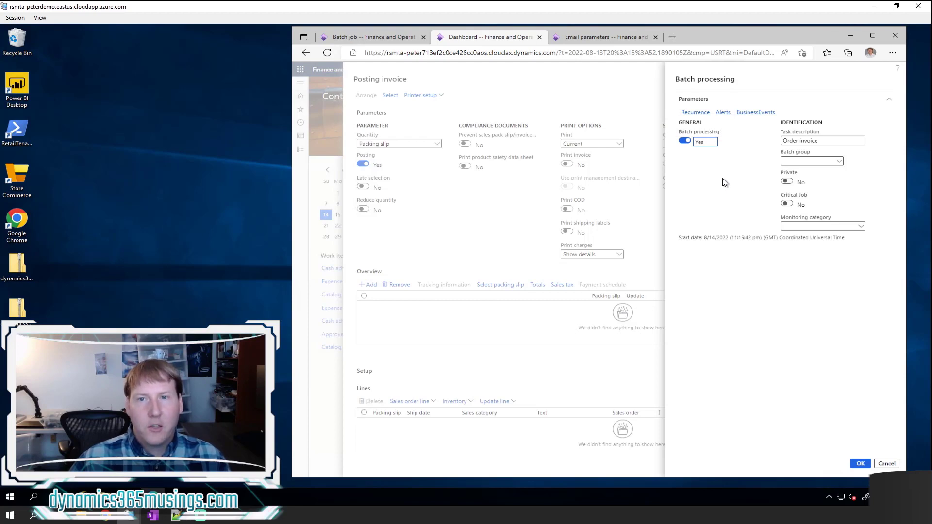
pyautogui.click(838, 138)
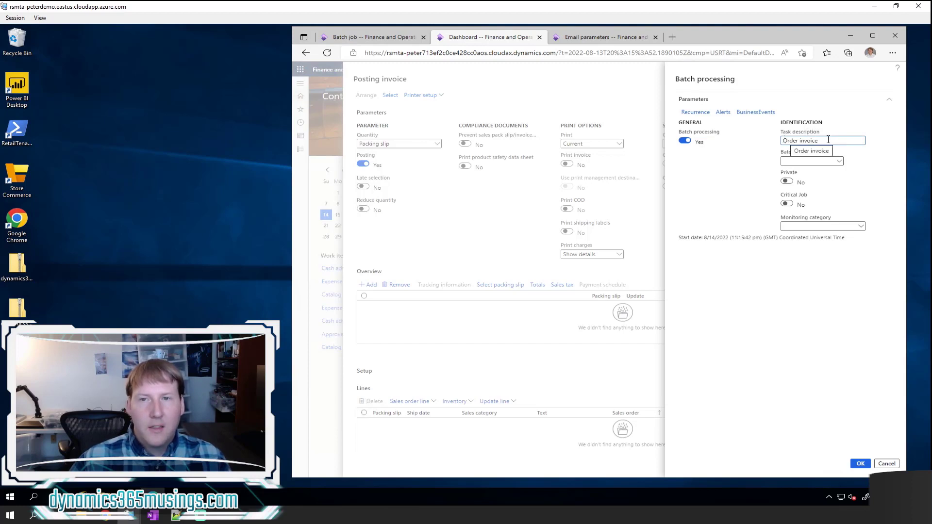
pyautogui.moveTo(817, 140); pyautogui.dragTo(771, 144)
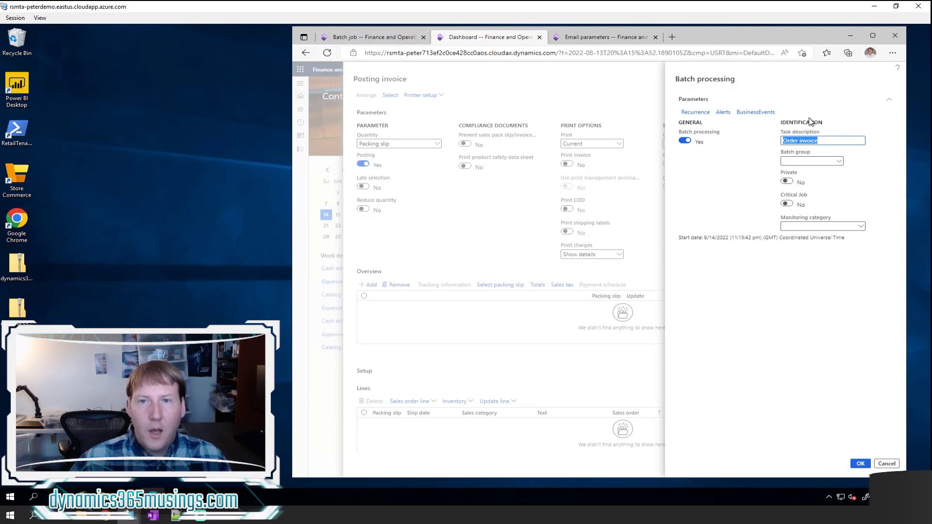
pyautogui.click(783, 140)
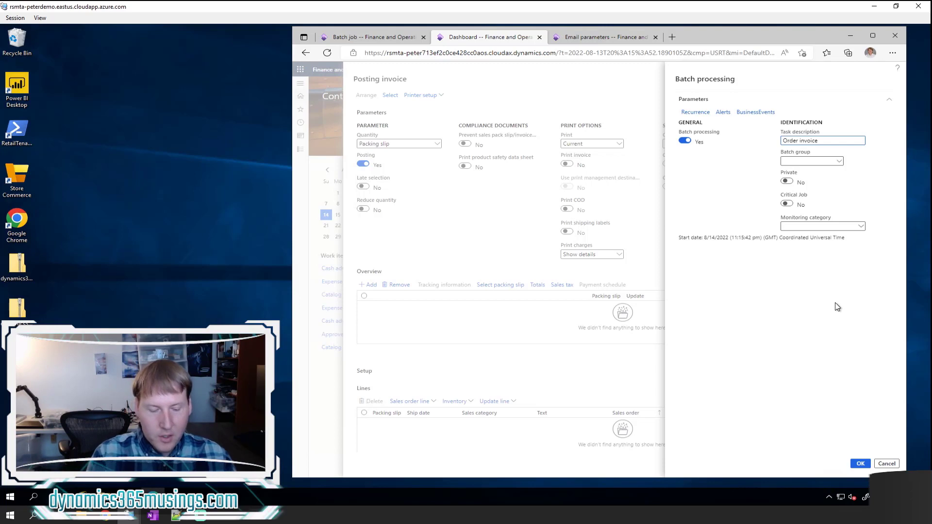
pyautogui.write('PR')
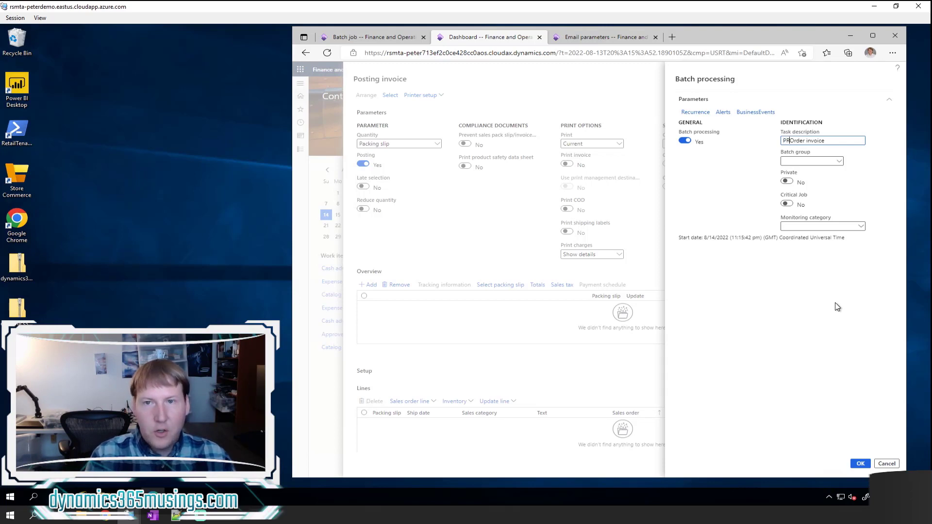
pyautogui.press('BackSpace')
pyautogui.write('R')
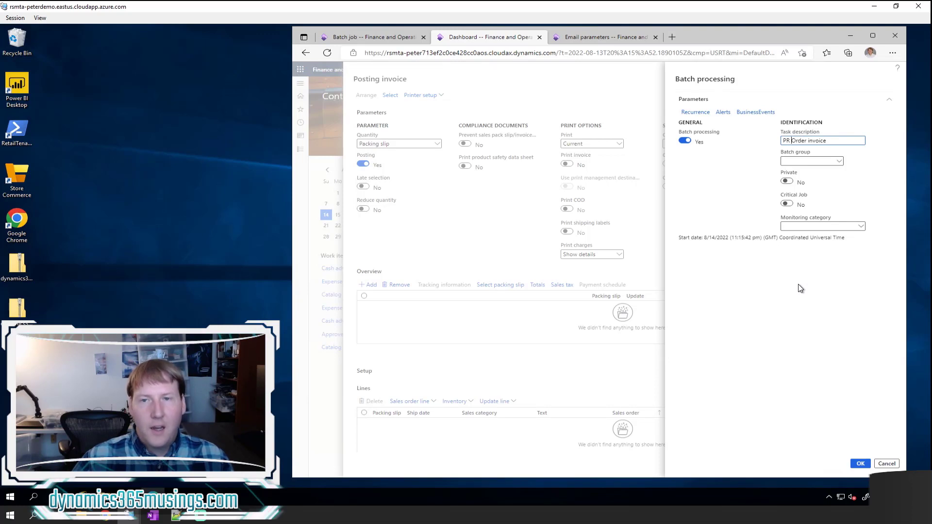
pyautogui.press('BackSpace')
pyautogui.press('BackSpace')
pyautogui.press('BackSpace')
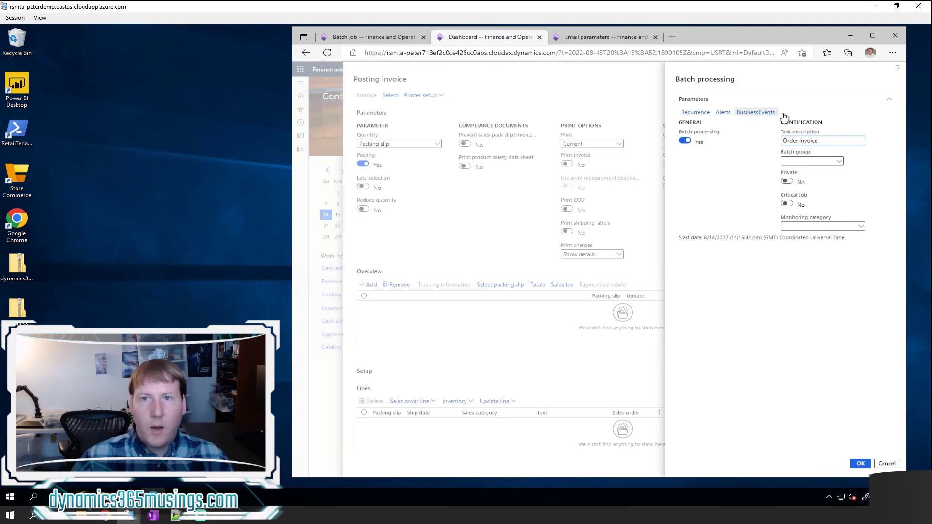
# Step: Copy the task description "Order invoice" and filter the batch job list by that job description
pyautogui.moveTo(819, 140); pyautogui.dragTo(768, 144)
pyautogui.hotkey('ctrl', 'c')
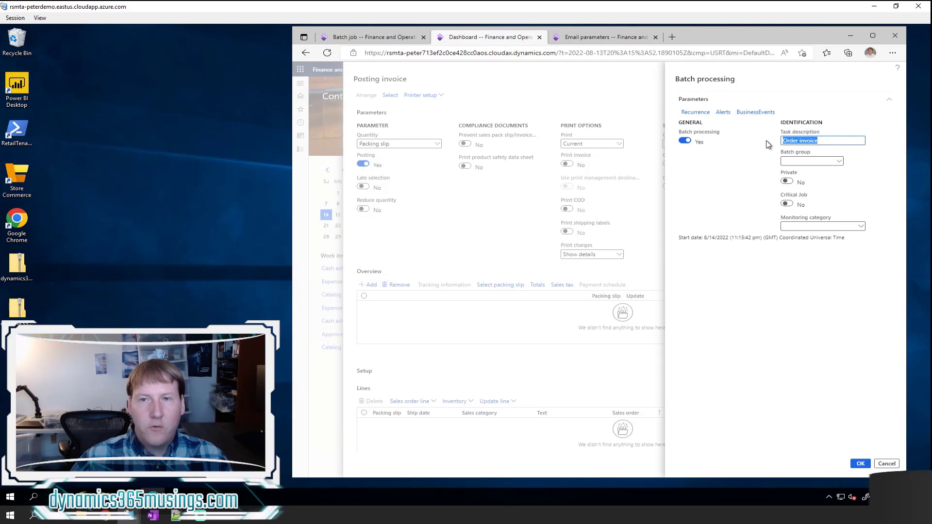
pyautogui.click(377, 39)
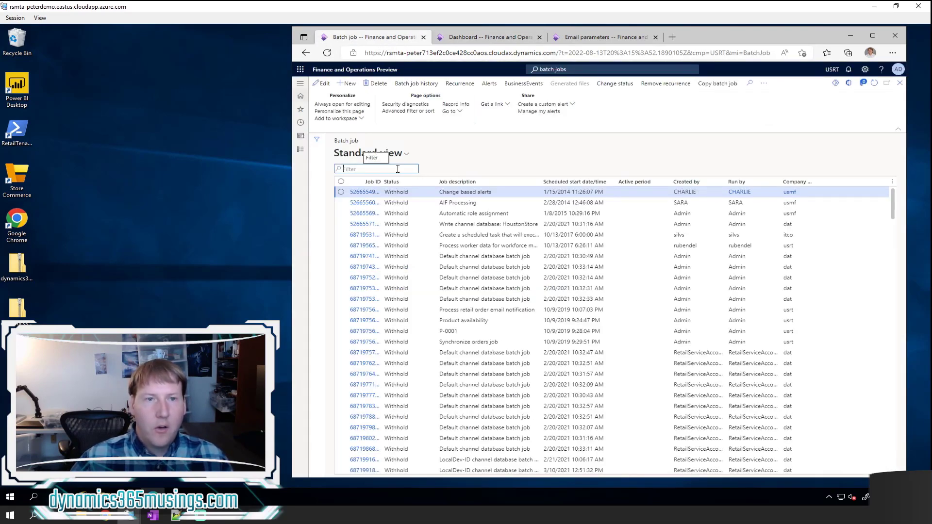
pyautogui.hotkey('ctrl', 'v')
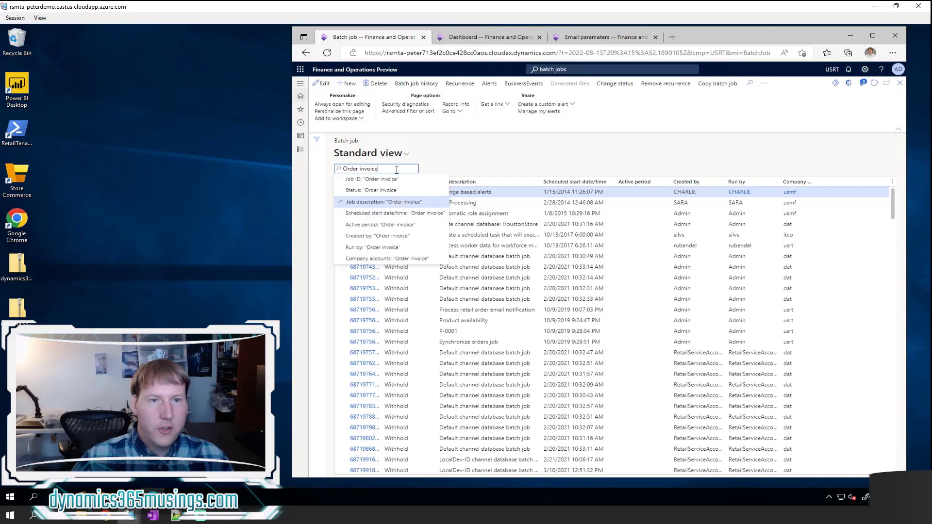
pyautogui.click(370, 203)
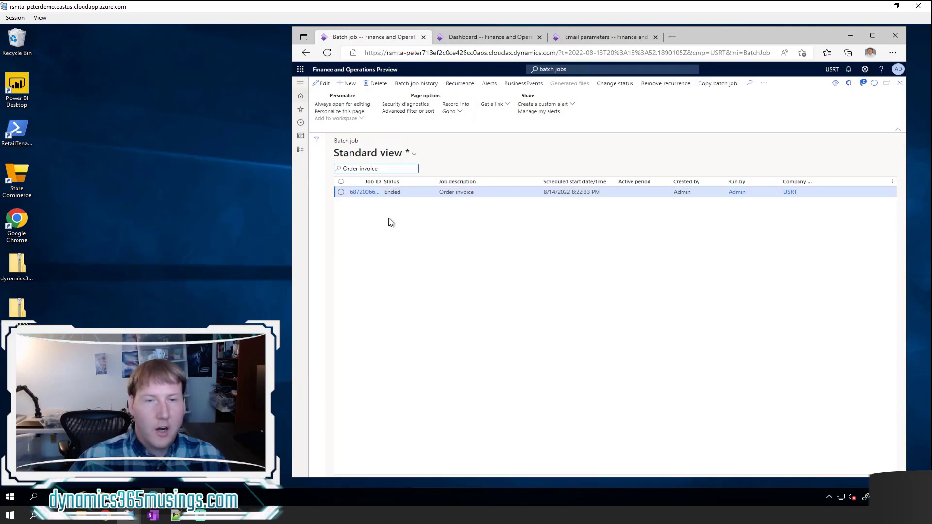
# Step: View the new-status options for the Order invoice batch job, leaving the dialog without applying a change
pyautogui.click(393, 193)
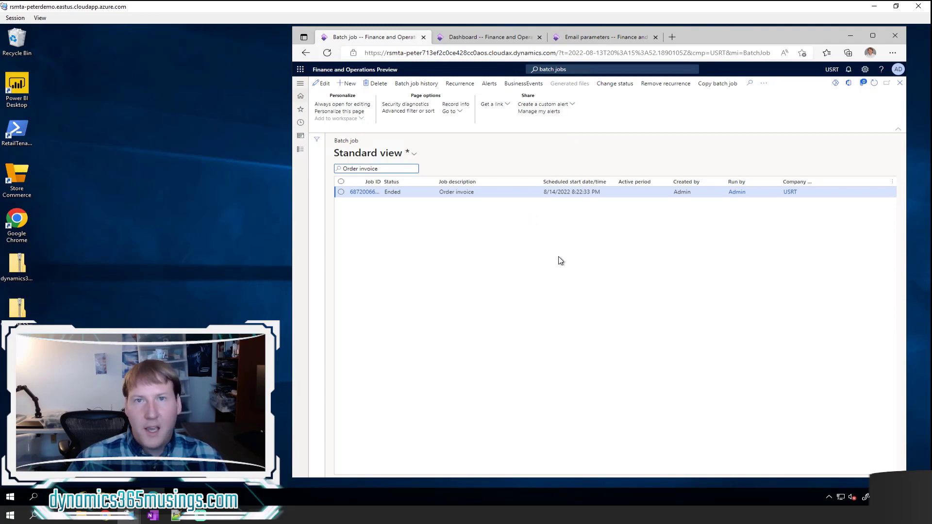
pyautogui.click(589, 189)
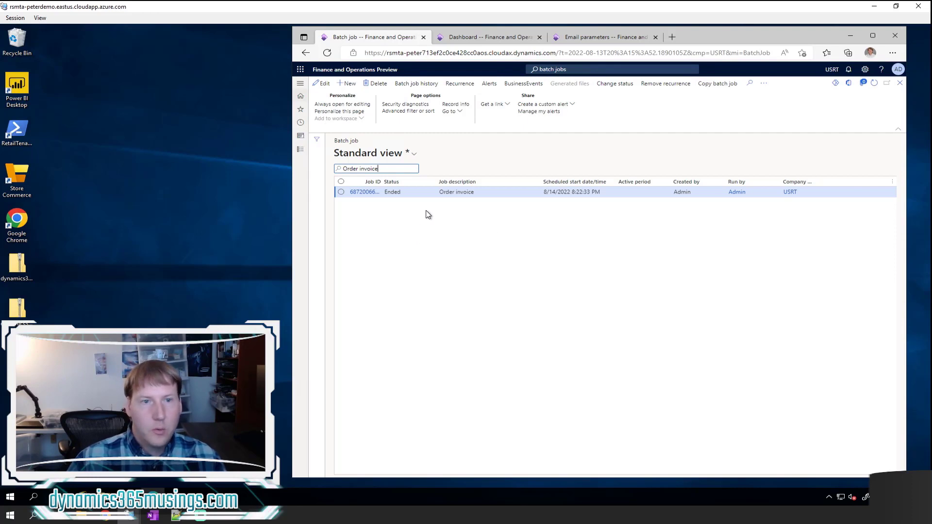
pyautogui.click(406, 197)
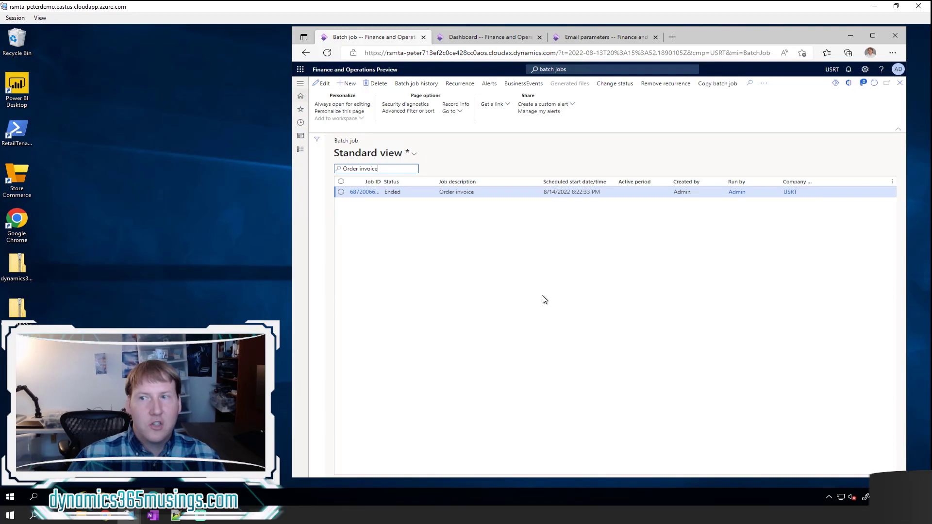
pyautogui.click(614, 83)
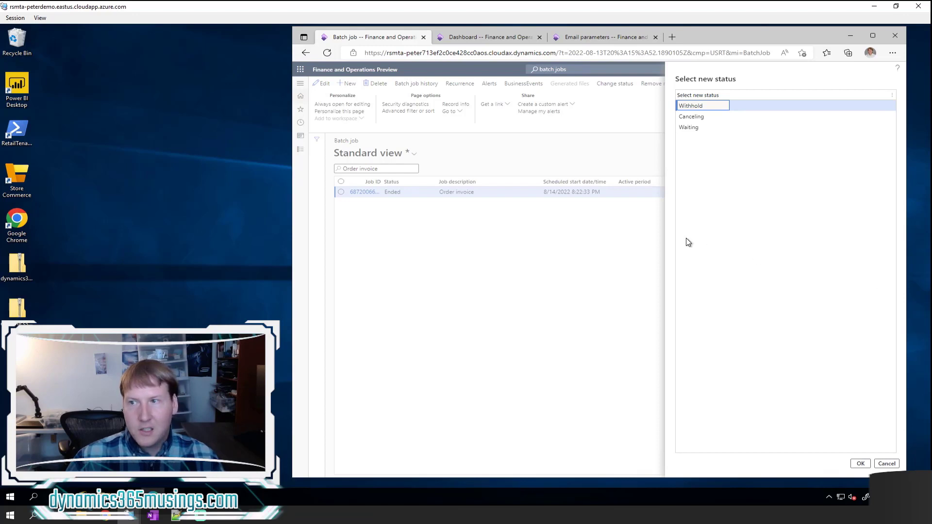
pyautogui.click(886, 463)
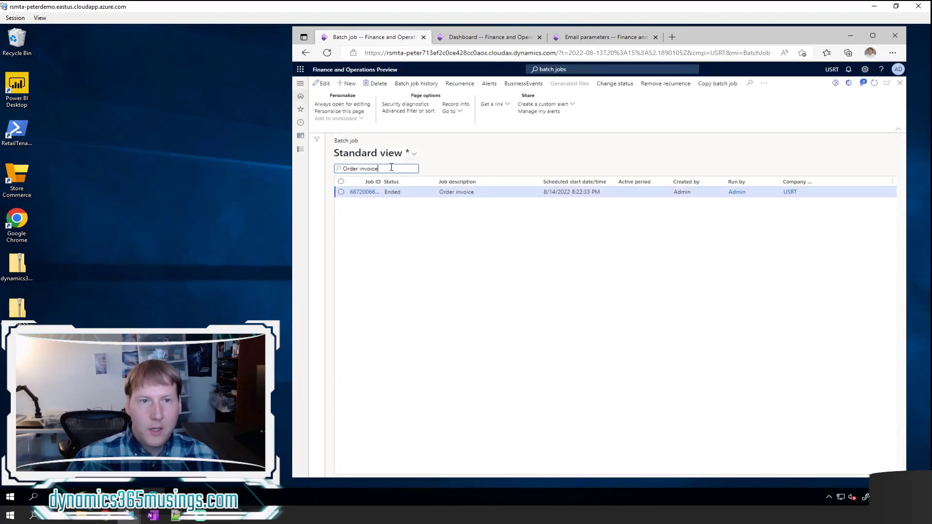
# Step: Clear the job filter and view the new-status options for the Retail discovery batch job scheduled for 8/15/2022 3:22:06 AM, without applying any
pyautogui.moveTo(389, 168); pyautogui.dragTo(284, 169)
pyautogui.press('BackSpace')
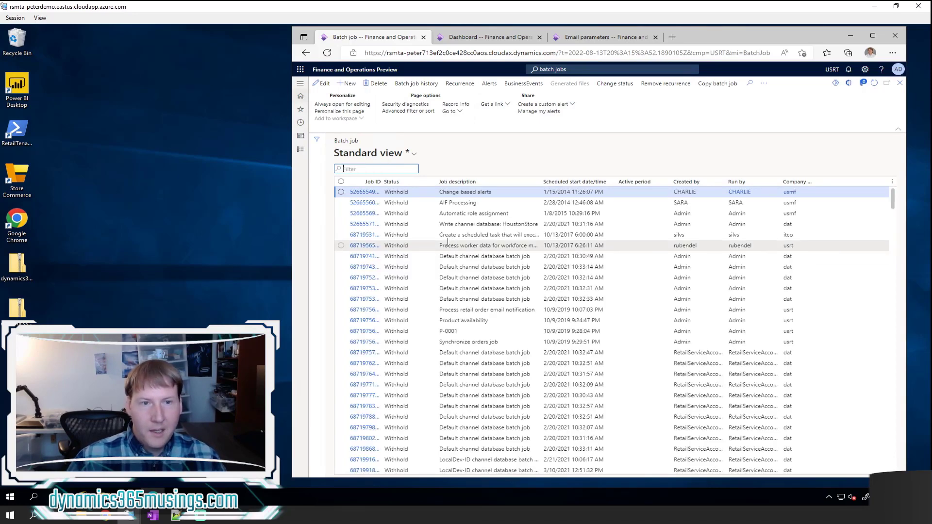
pyautogui.scroll(-10, 426, 357)
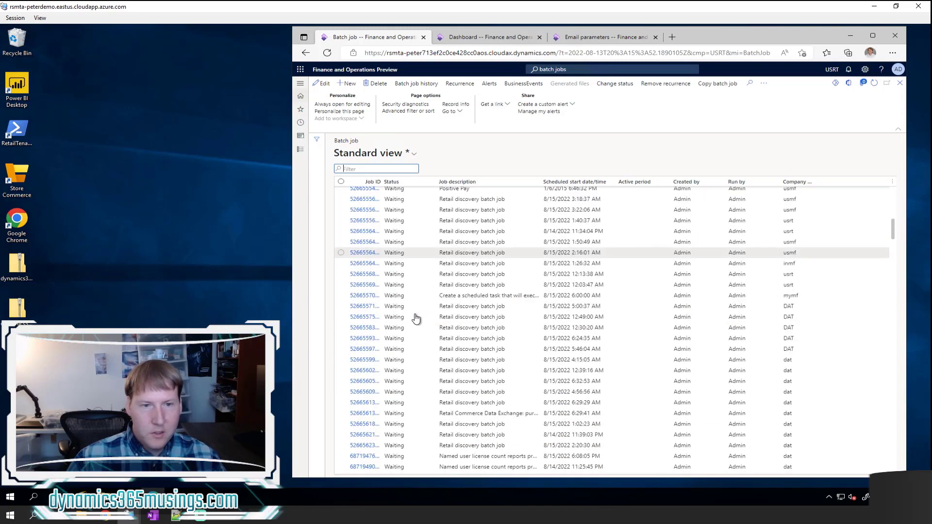
pyautogui.click(409, 295)
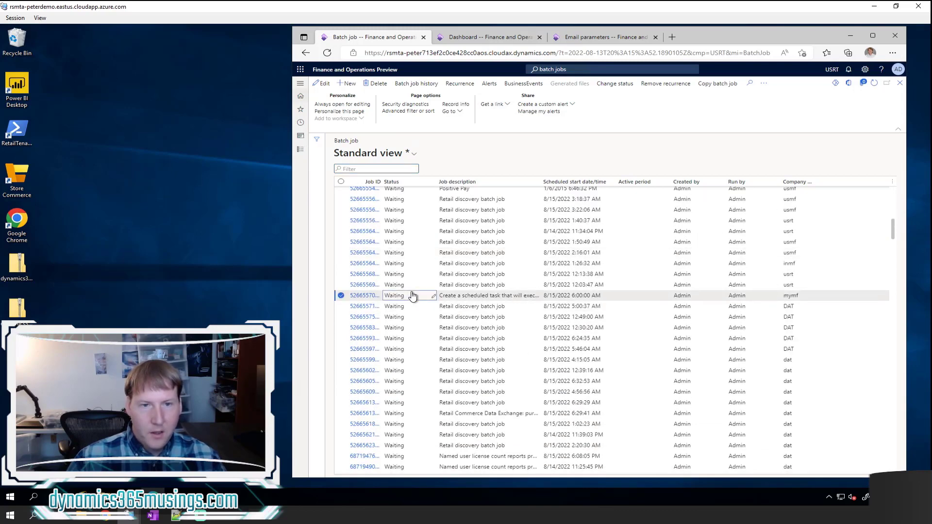
pyautogui.click(414, 210)
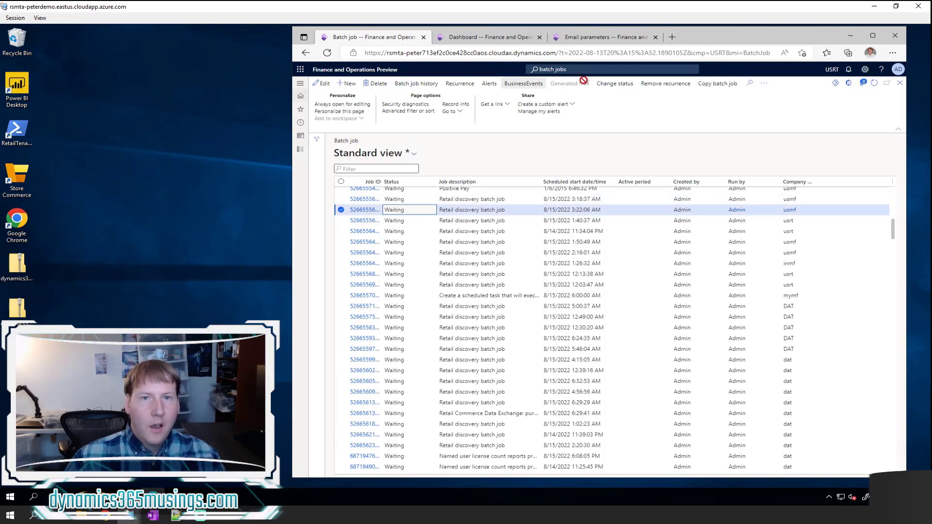
pyautogui.click(613, 87)
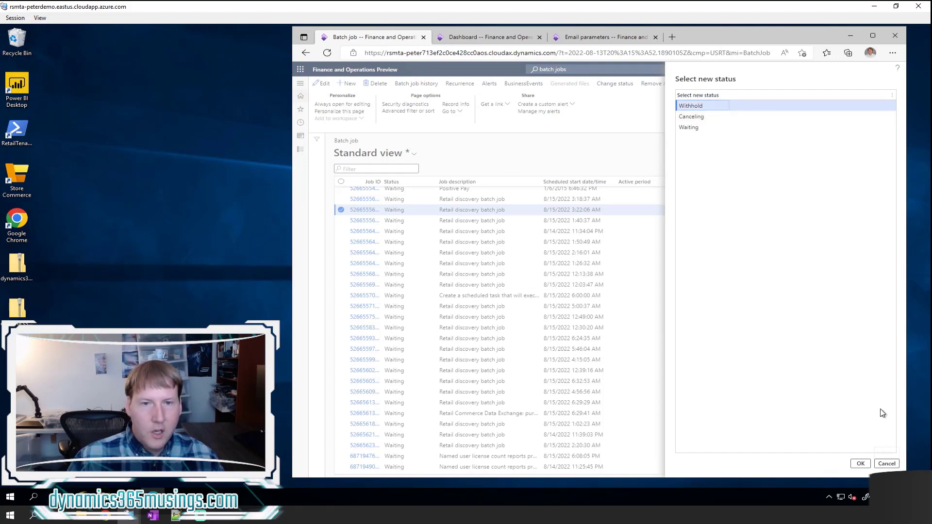
pyautogui.click(340, 209)
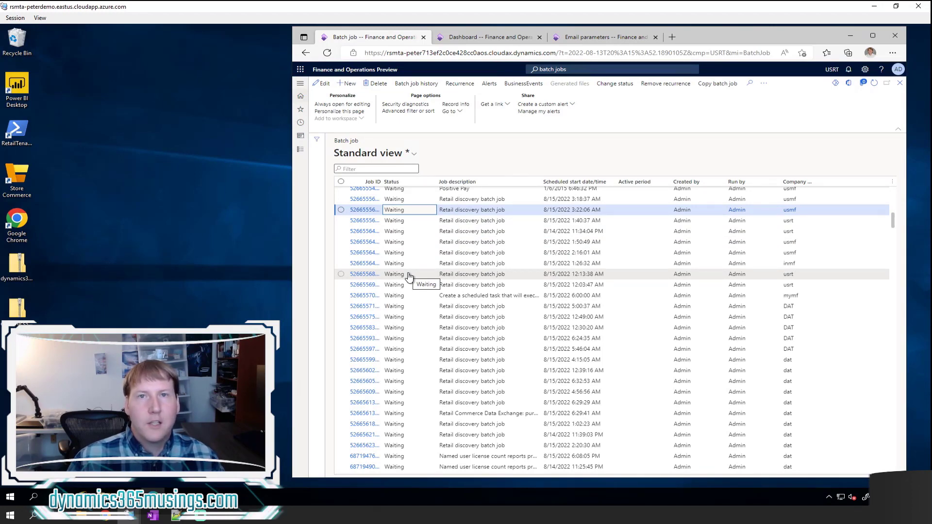
# Step: Back in the Order invoice batch processing settings, define a recurrence with no end date and a start time of 11:00:00 PM
pyautogui.click(486, 40)
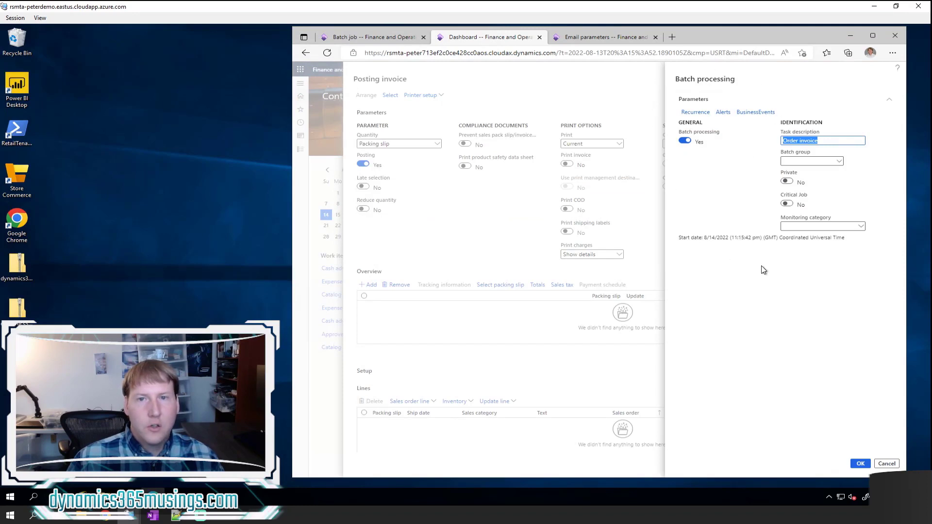
pyautogui.click(696, 112)
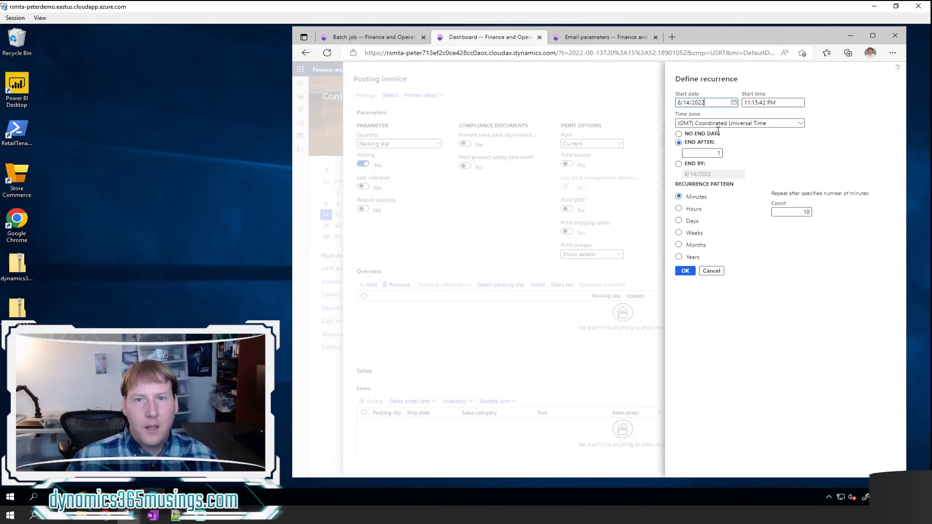
pyautogui.click(679, 135)
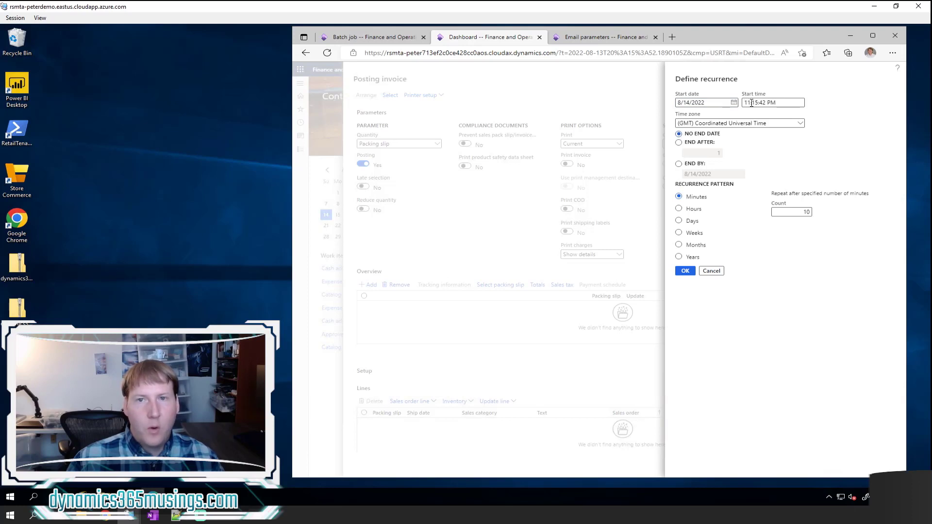
pyautogui.press('BackSpace')
pyautogui.press('BackSpace')
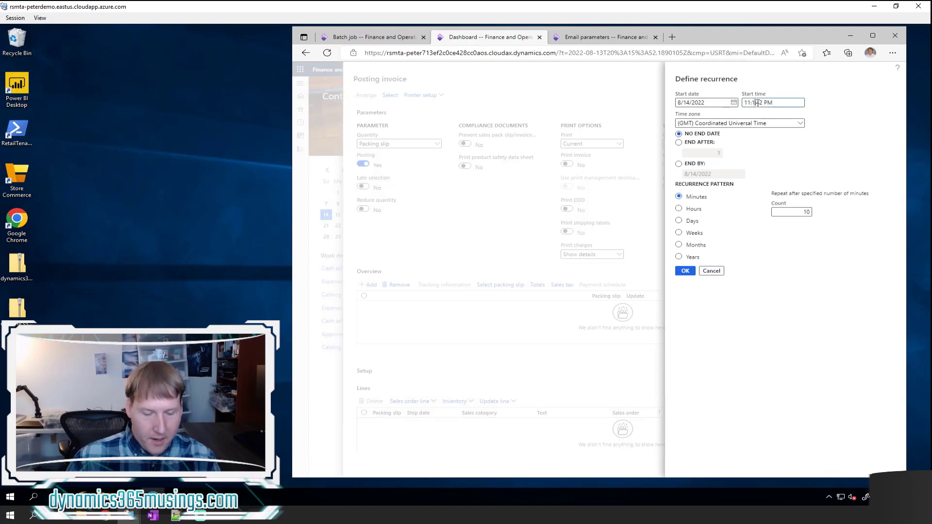
pyautogui.write('00:4')
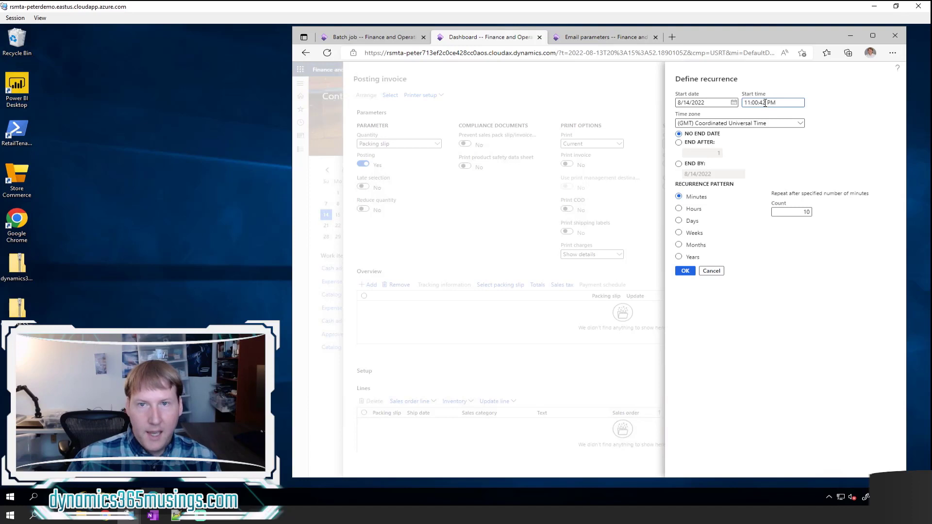
pyautogui.press('BackSpace')
pyautogui.press('BackSpace')
pyautogui.write('00')
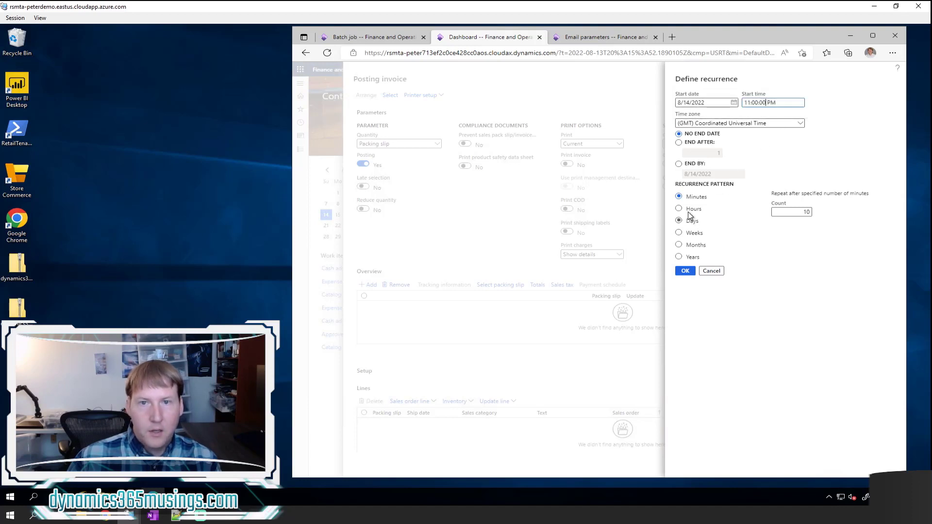
# Step: Review the Days, Weeks, Months, Hours and Minutes recurrence patterns for the Order invoice batch, leaving the recurrence settings without saving
pyautogui.click(689, 221)
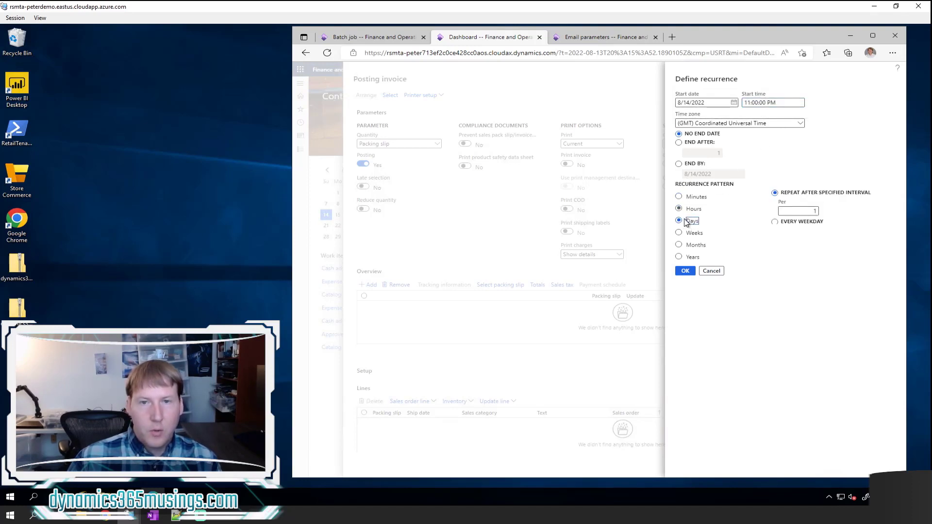
pyautogui.click(814, 211)
pyautogui.press('BackSpace')
pyautogui.click(815, 211)
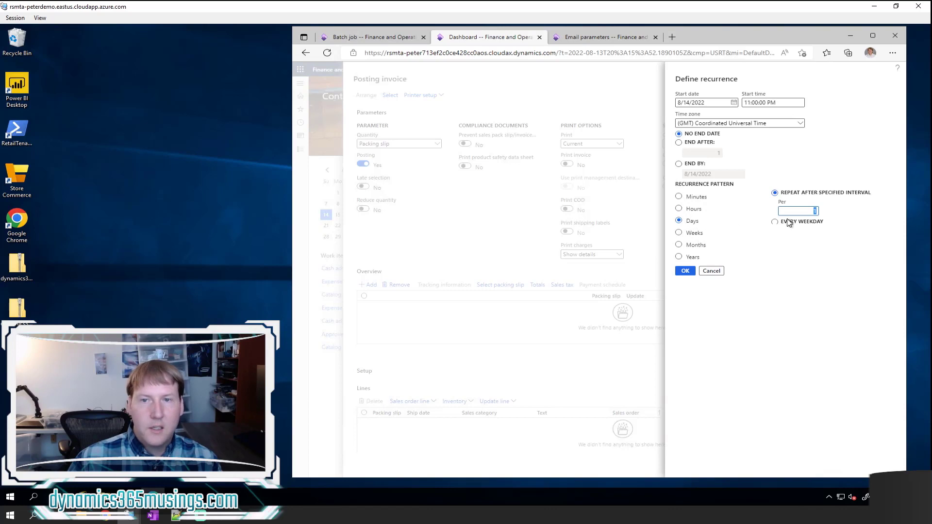
pyautogui.click(687, 235)
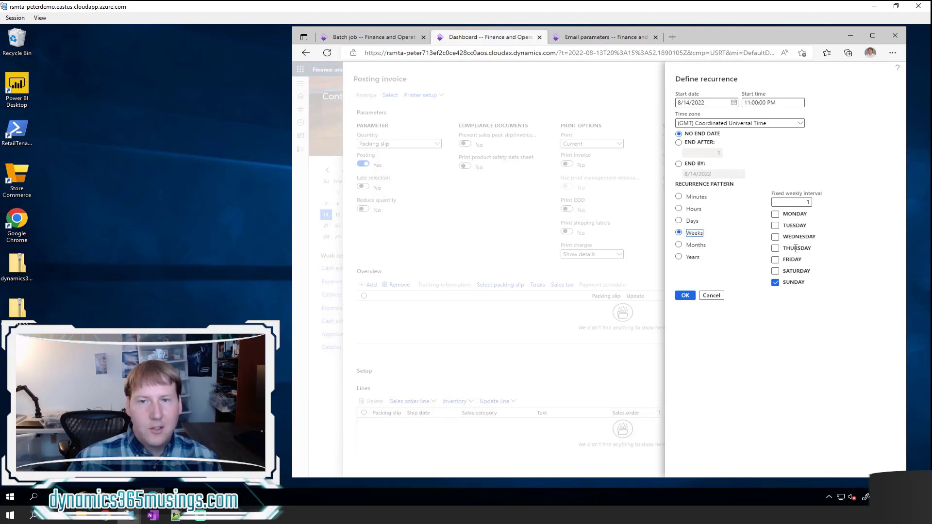
pyautogui.click(693, 246)
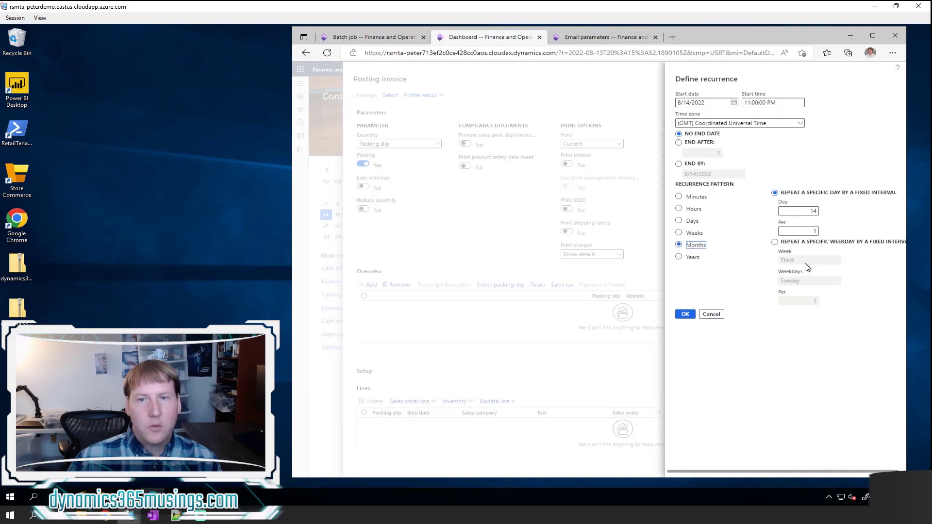
pyautogui.click(692, 213)
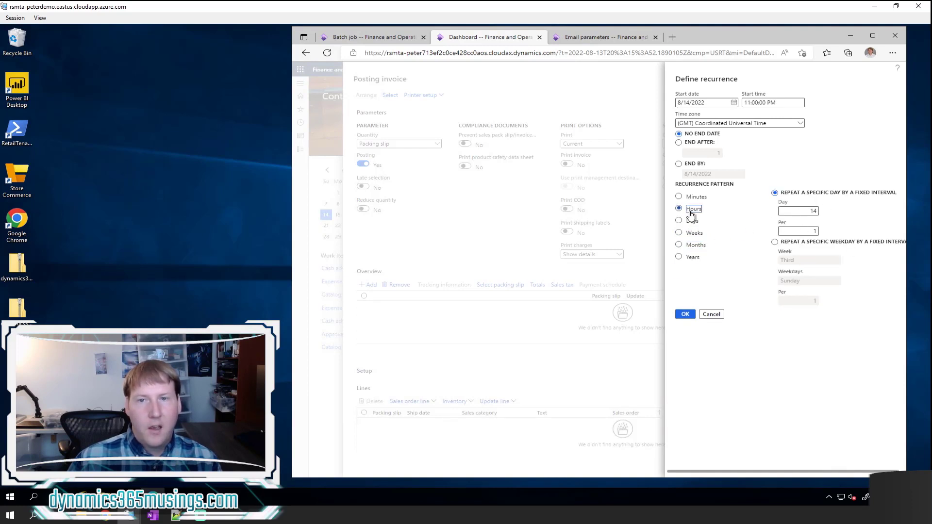
pyautogui.click(688, 197)
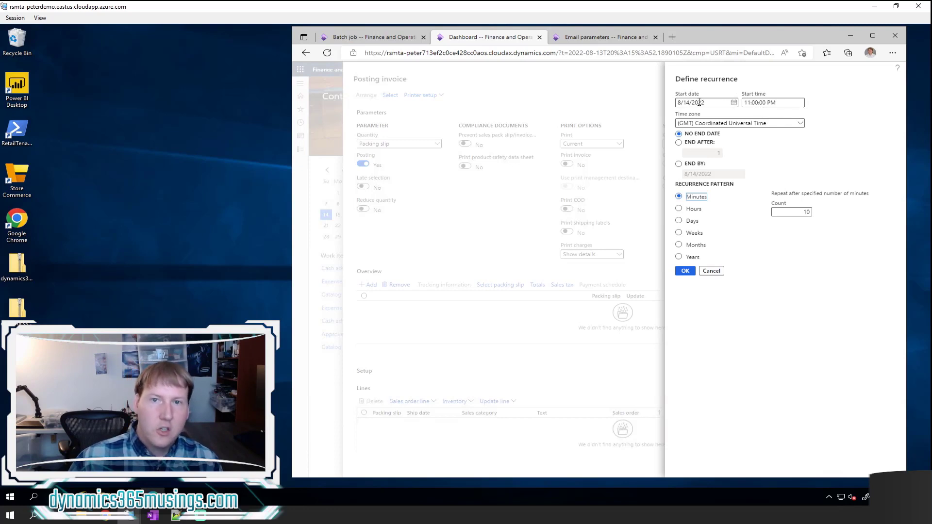
pyautogui.click(694, 224)
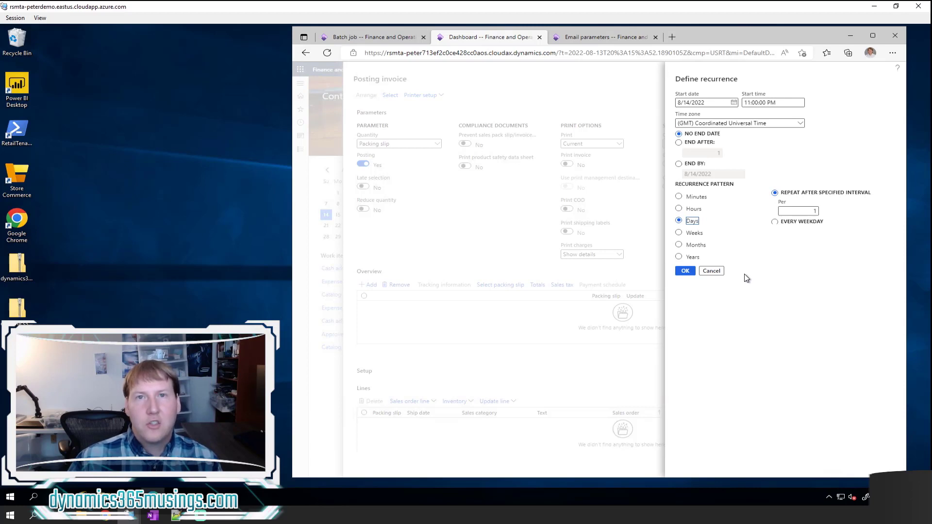
pyautogui.click(750, 103)
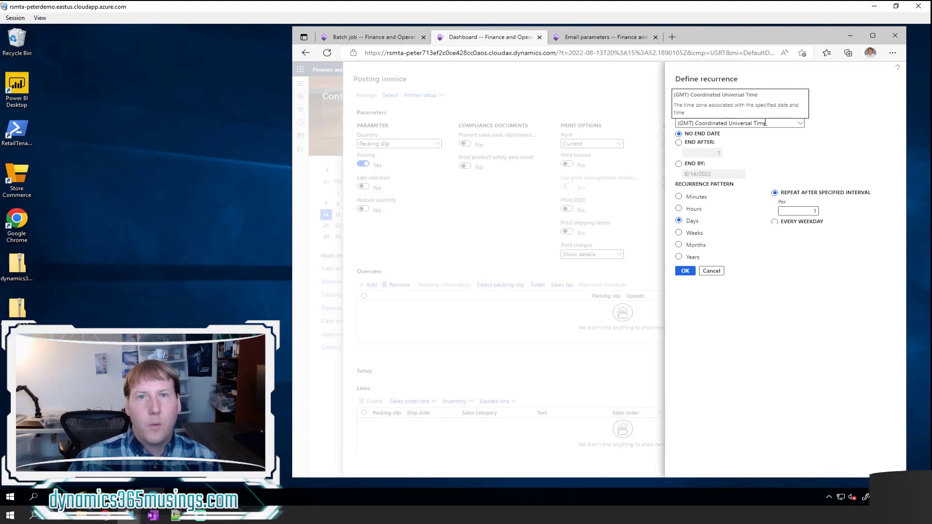
pyautogui.click(711, 271)
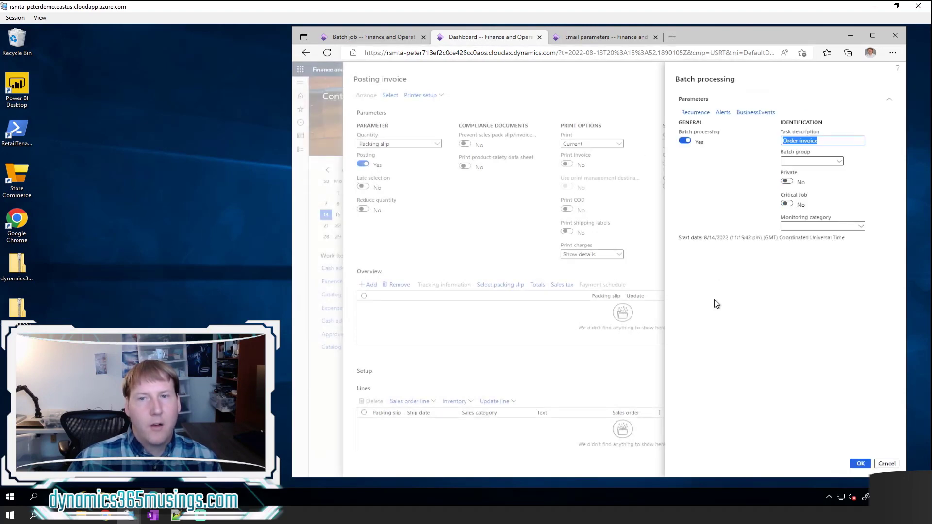
# Step: Inspect the recurrence of the Retail discovery batch job scheduled for 8/15/2022 3:22:06 AM, trying an hourly count of 9 without saving
pyautogui.click(386, 39)
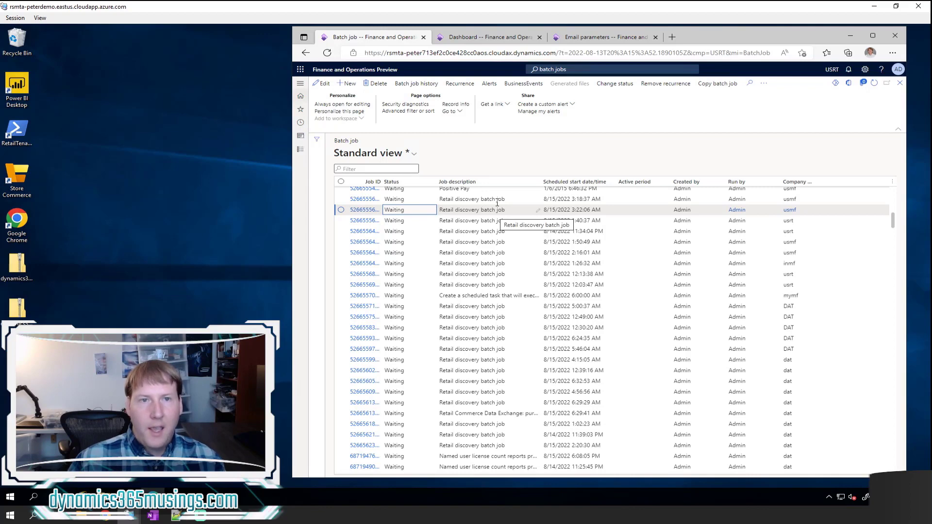
pyautogui.click(461, 85)
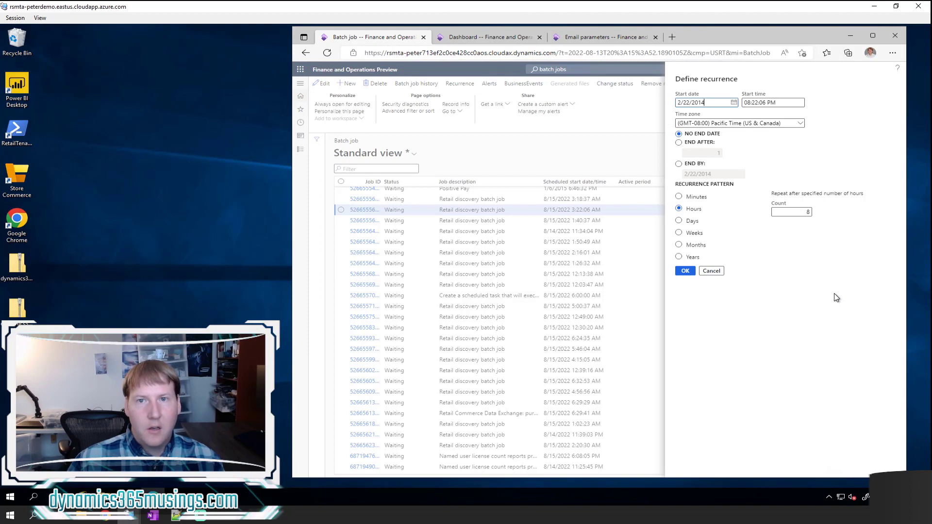
pyautogui.click(796, 212)
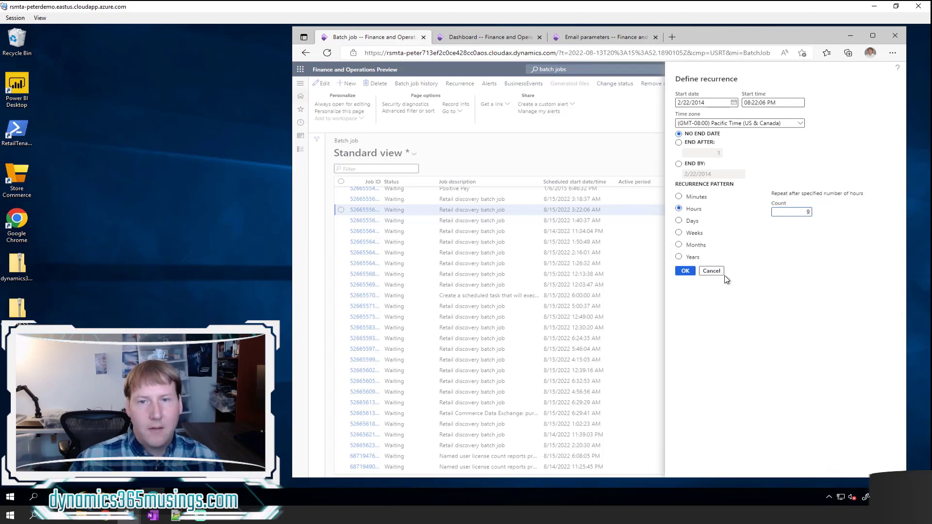
pyautogui.click(711, 270)
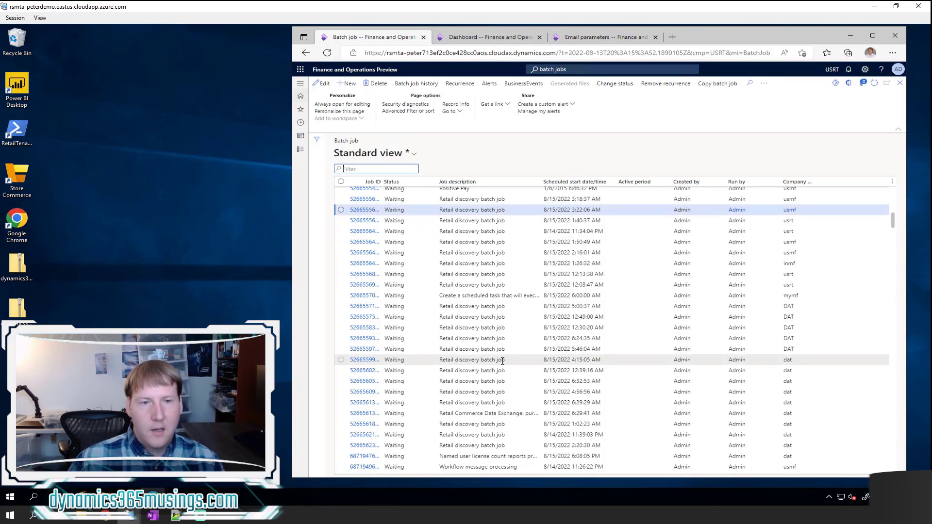
# Step: Browse the batch job list, examining the statuses, job descriptions and scheduled start times of waiting, failed, ended and withheld jobs
pyautogui.scroll(-10, 502, 359)
pyautogui.scroll(-5, 502, 359)
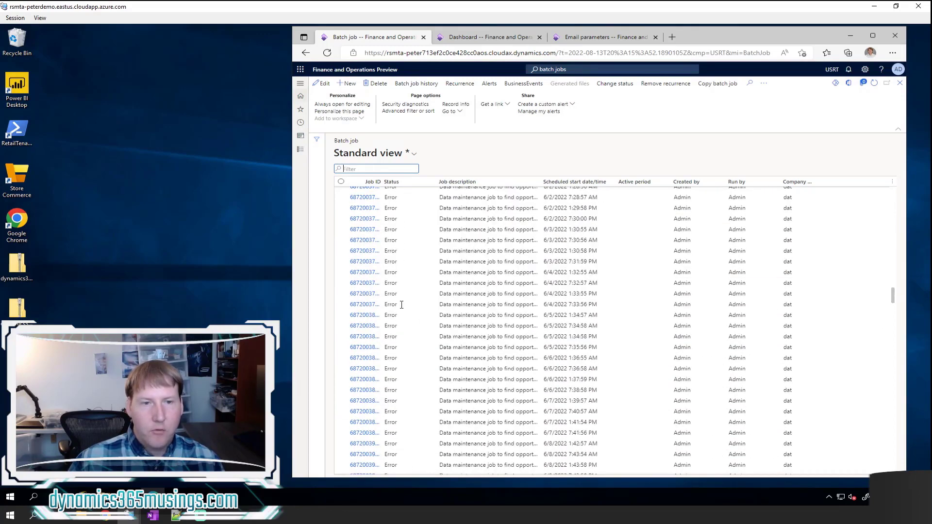
pyautogui.scroll(-5, 385, 302)
pyautogui.scroll(-5, 421, 251)
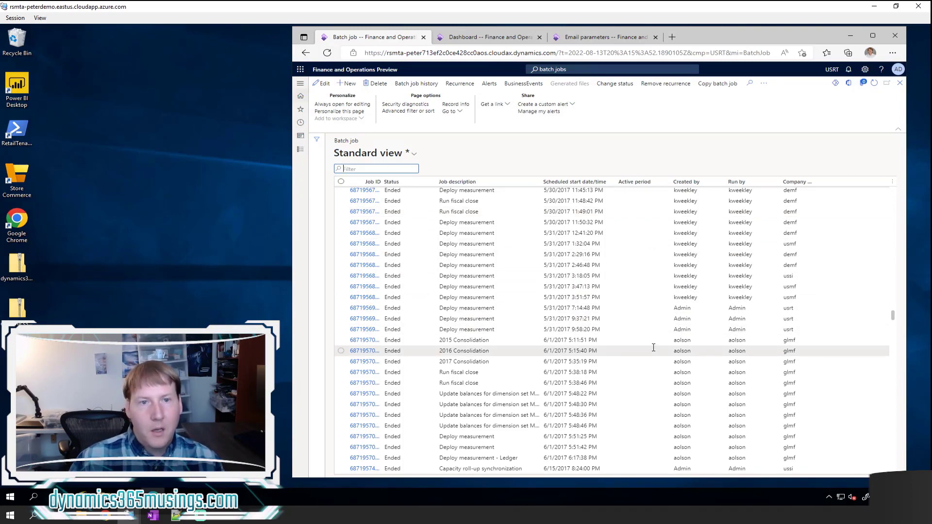
pyautogui.scroll(2, 654, 349)
pyautogui.scroll(7, 654, 349)
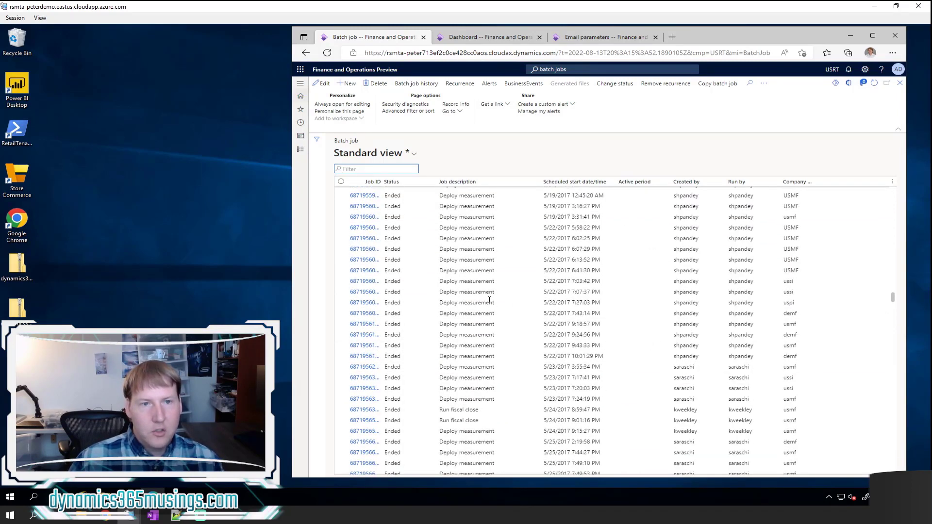
pyautogui.scroll(4, 563, 299)
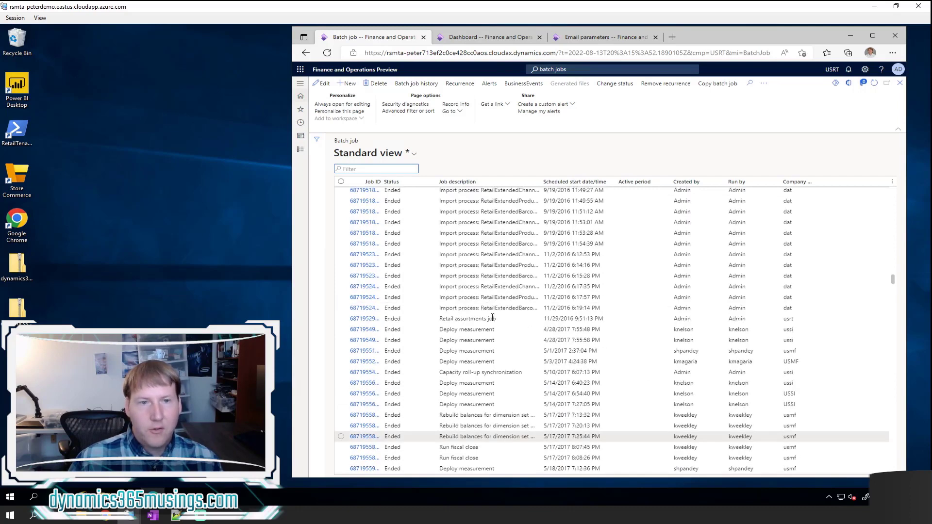
pyautogui.scroll(8, 492, 317)
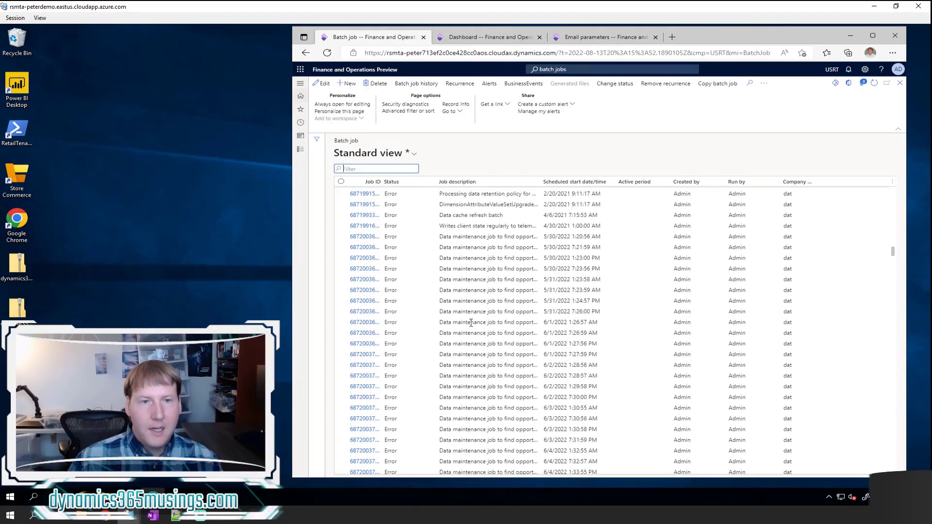
pyautogui.scroll(8, 466, 301)
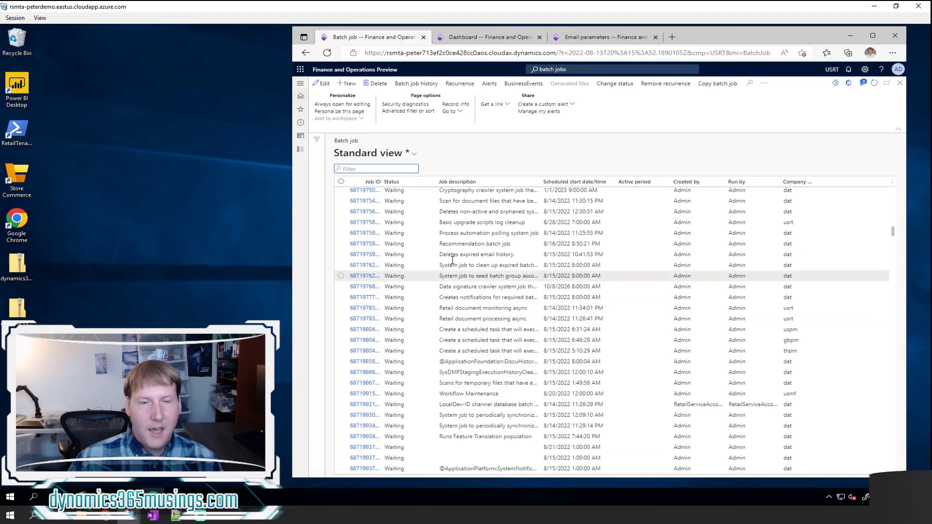
pyautogui.scroll(5, 471, 301)
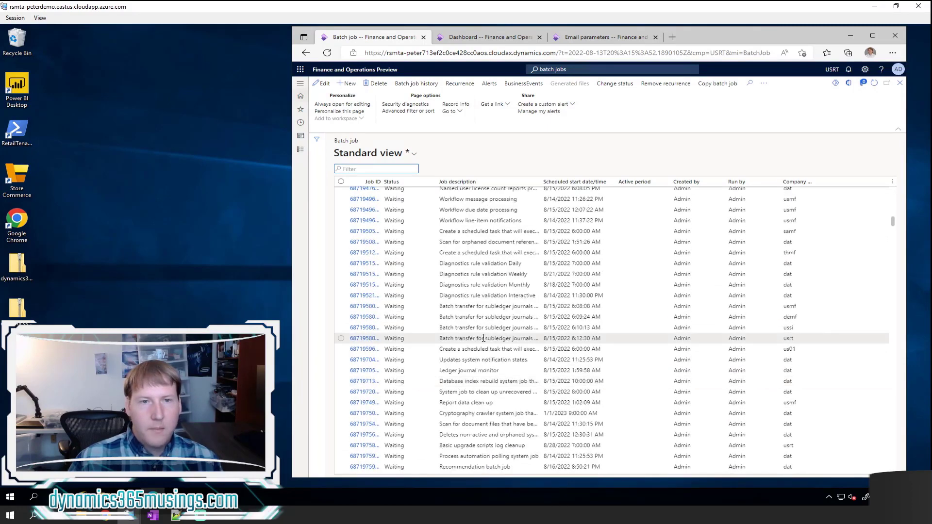
pyautogui.scroll(6, 485, 315)
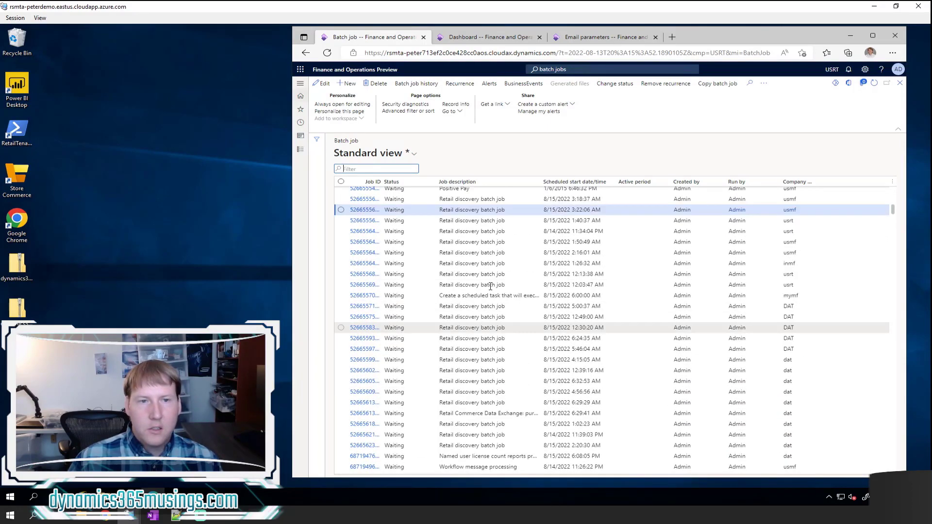
pyautogui.scroll(3, 490, 286)
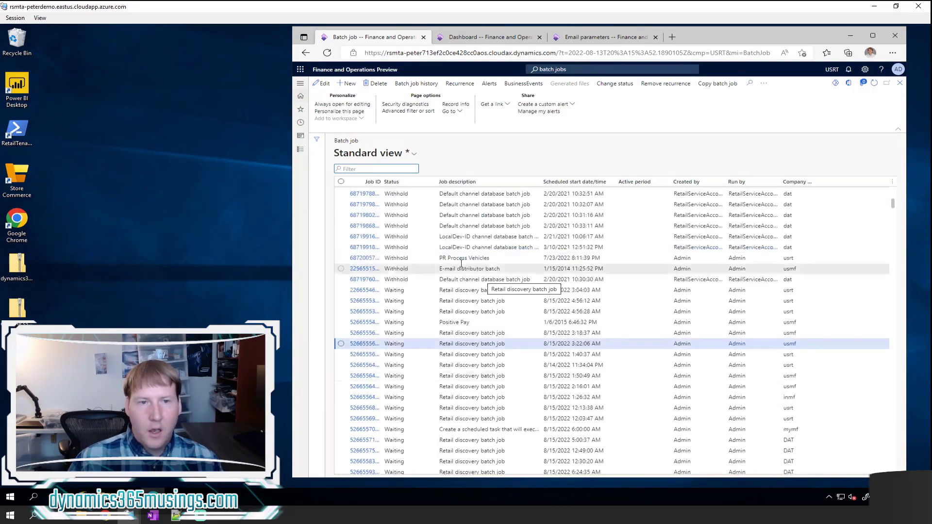
# Step: Open the batch job history of the Retail discovery job scheduled for 8/15/2022 3:22:06 AM and sort it by actual start date/time, newest to oldest
pyautogui.click(461, 346)
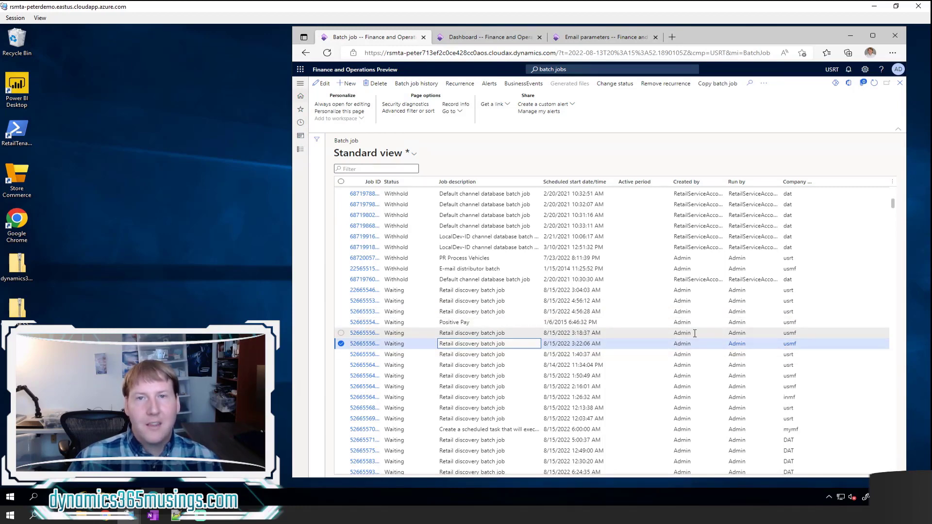
pyautogui.scroll(-1, 695, 333)
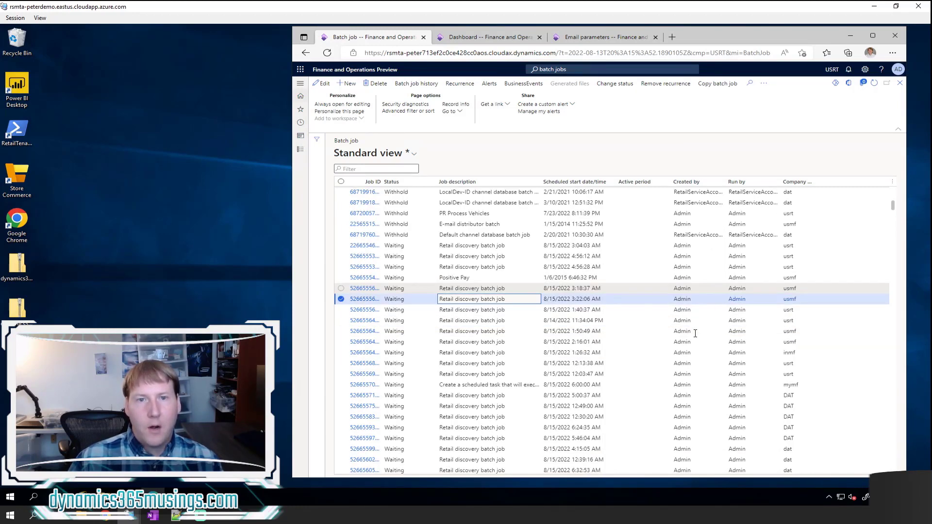
pyautogui.scroll(-1, 695, 333)
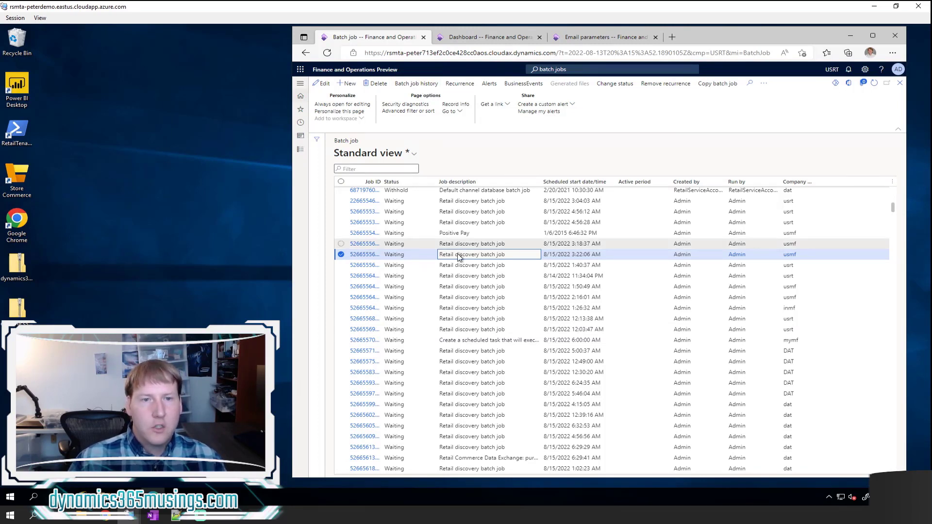
pyautogui.click(422, 87)
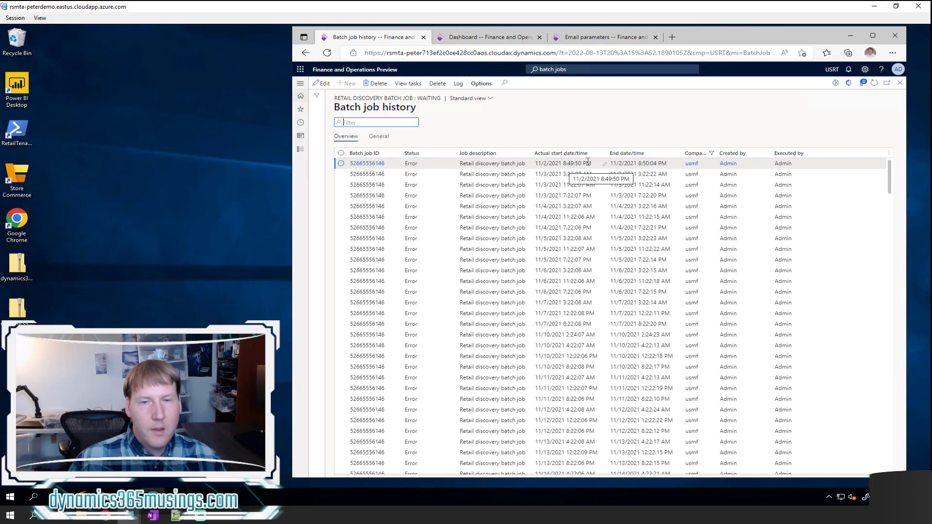
pyautogui.click(603, 154)
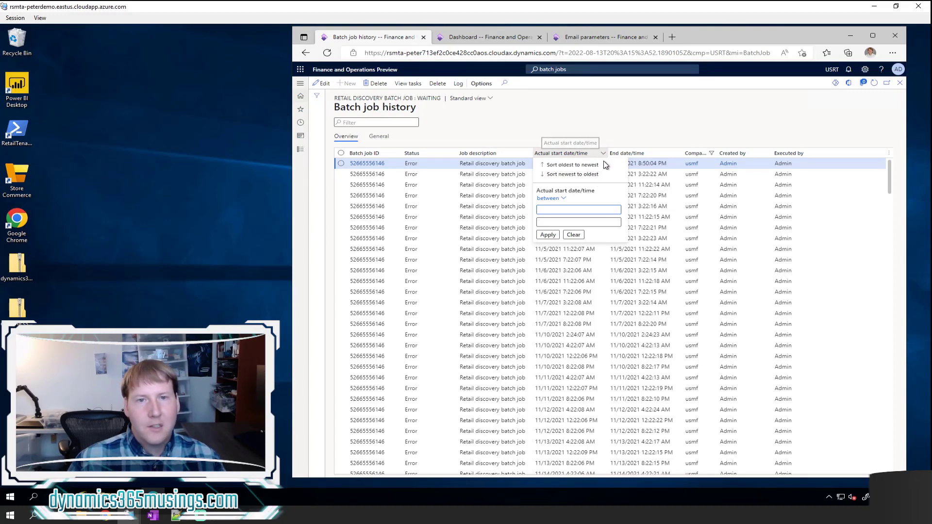
pyautogui.click(578, 174)
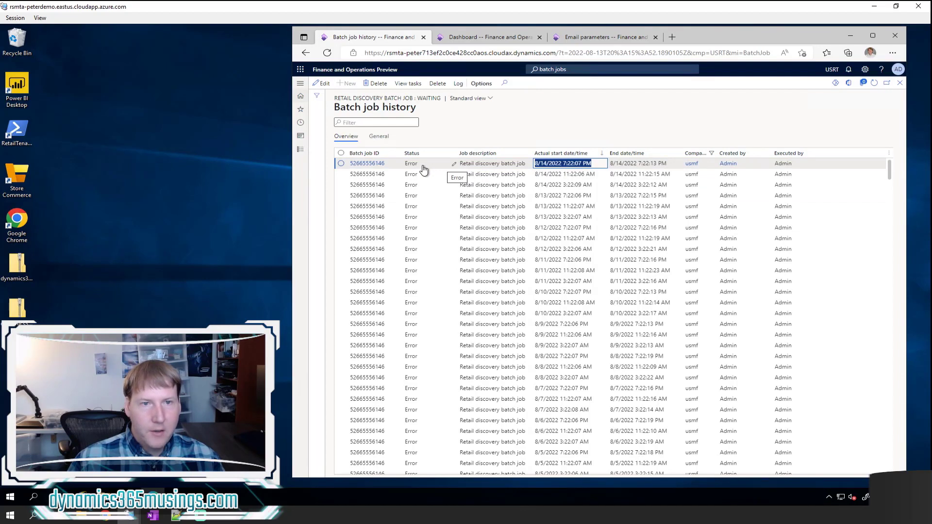
# Step: Read the log's message details for the most recent Retail discovery run, and dismiss the details and the message
pyautogui.click(464, 86)
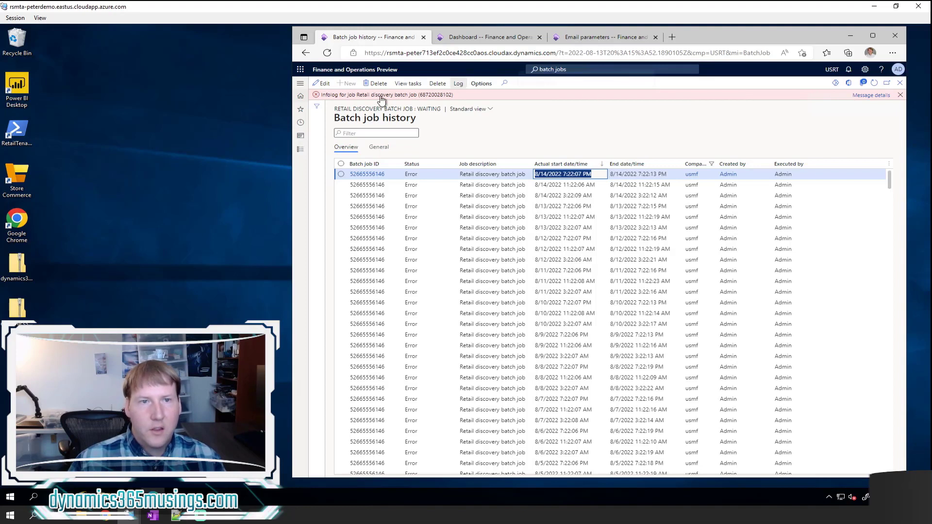
pyautogui.click(866, 97)
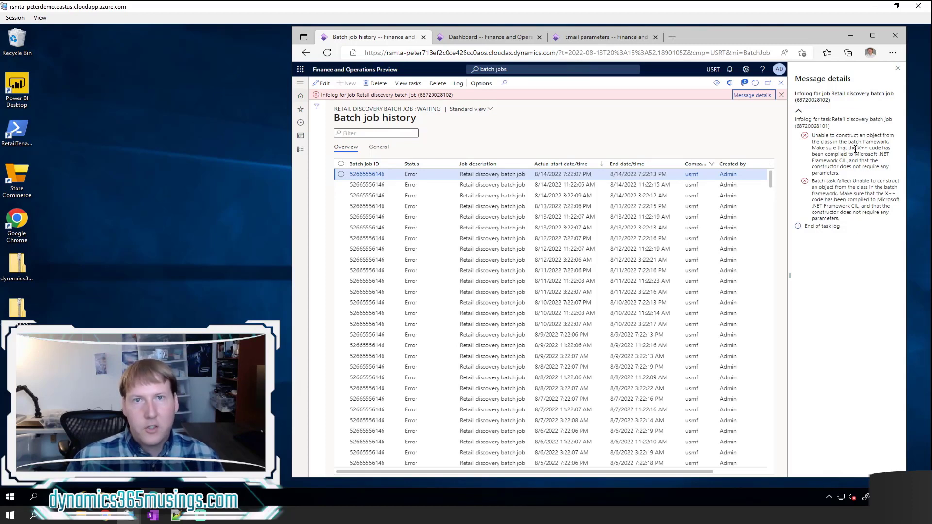
pyautogui.click(897, 69)
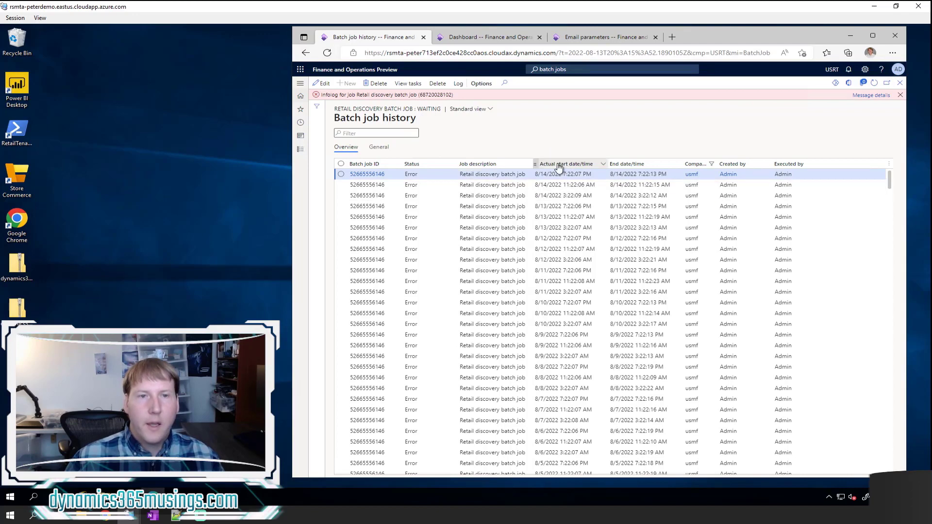
pyautogui.click(899, 97)
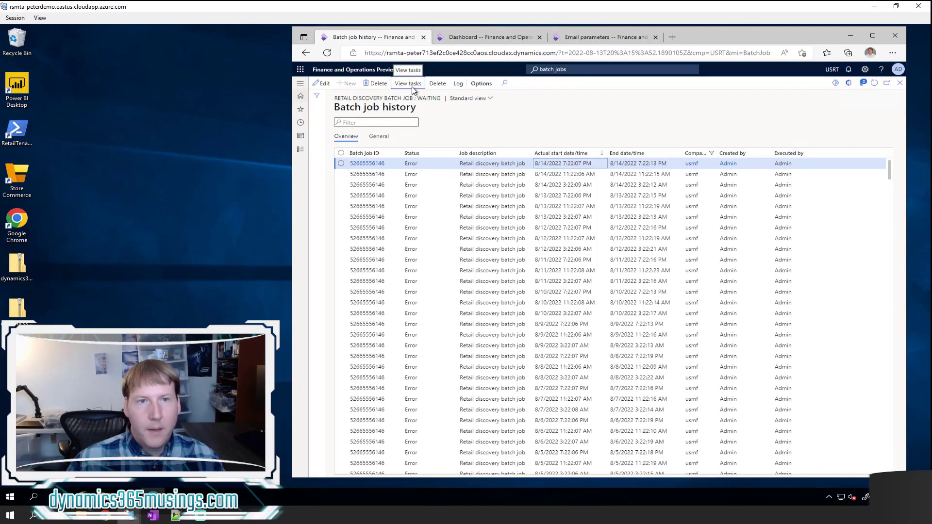
# Step: View the tasks of the most recent Retail discovery run, and return to the batch job list
pyautogui.click(410, 84)
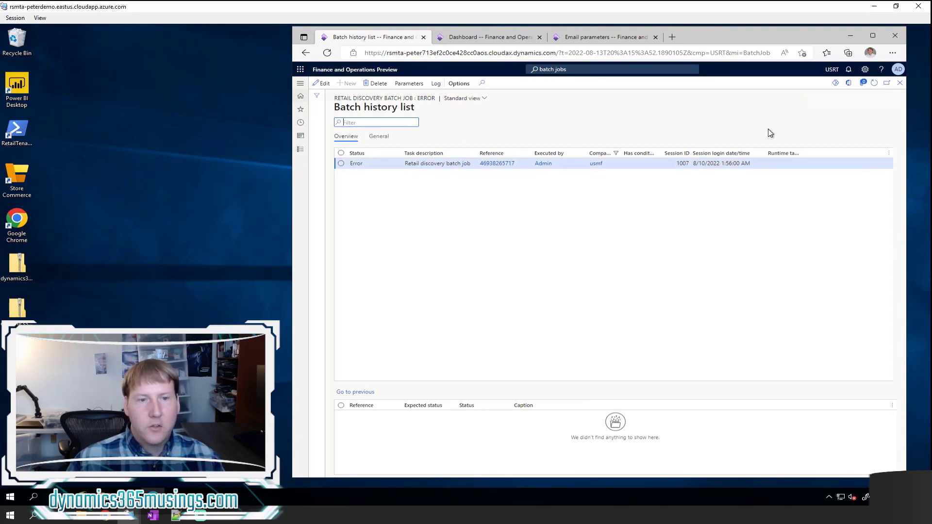
pyautogui.click(900, 85)
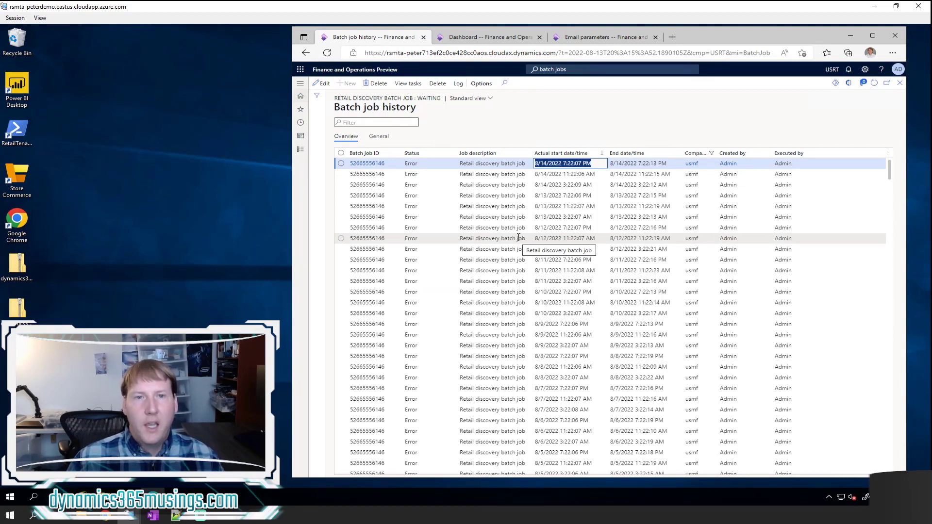
pyautogui.click(900, 84)
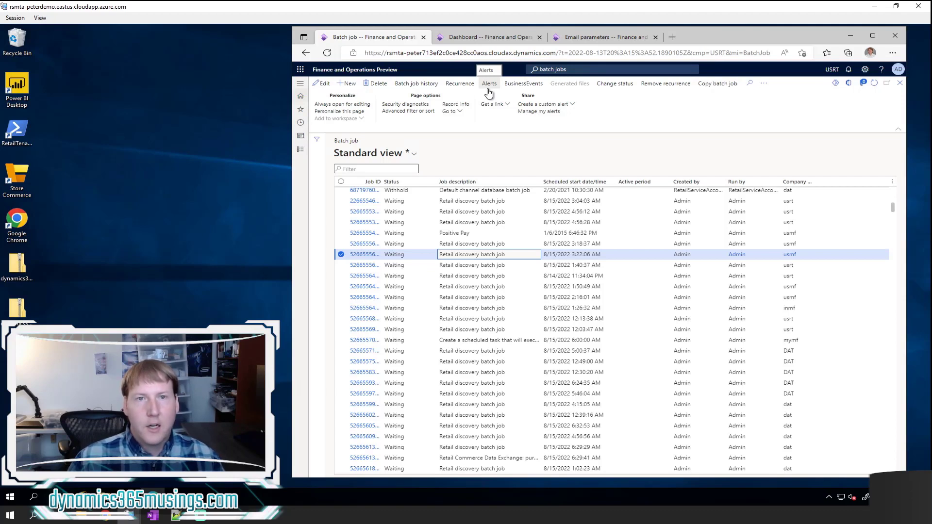
# Step: View the alert options in the invoice posting's batch processing settings, and return to the batch job list
pyautogui.click(485, 37)
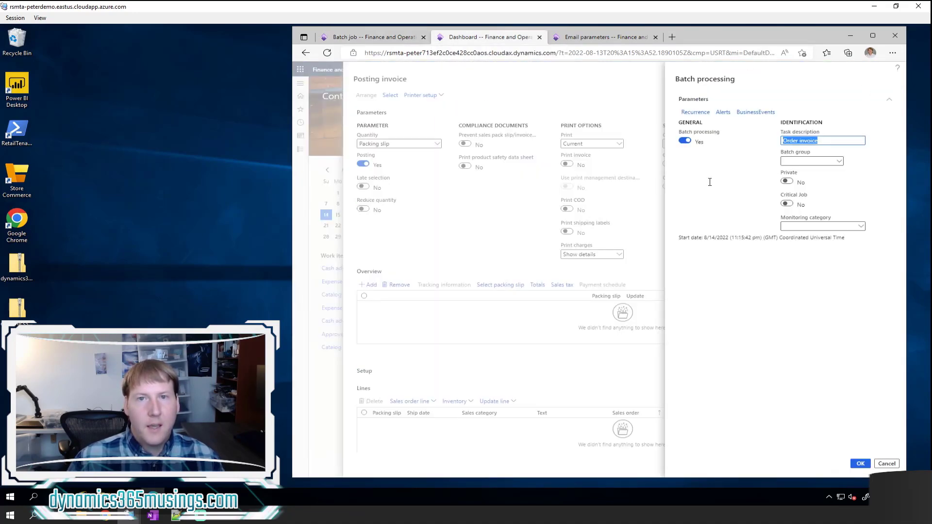
pyautogui.click(722, 114)
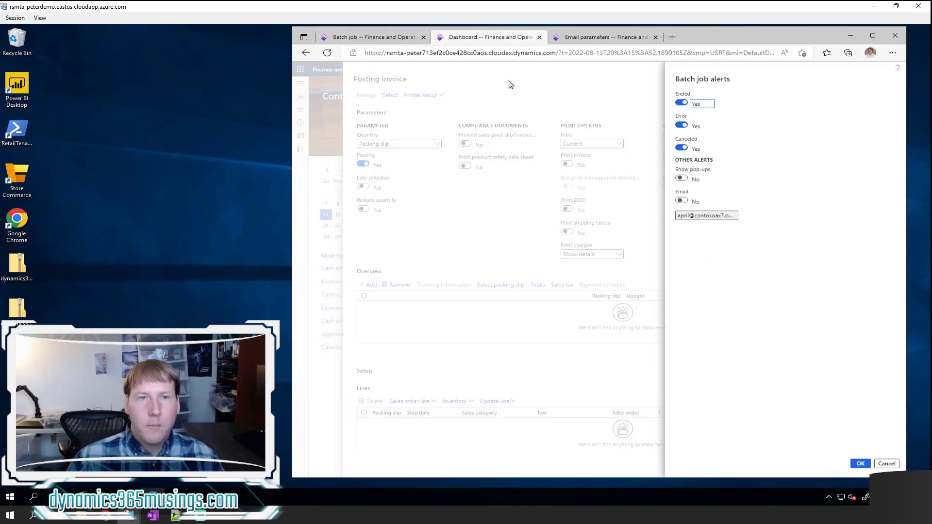
pyautogui.click(351, 38)
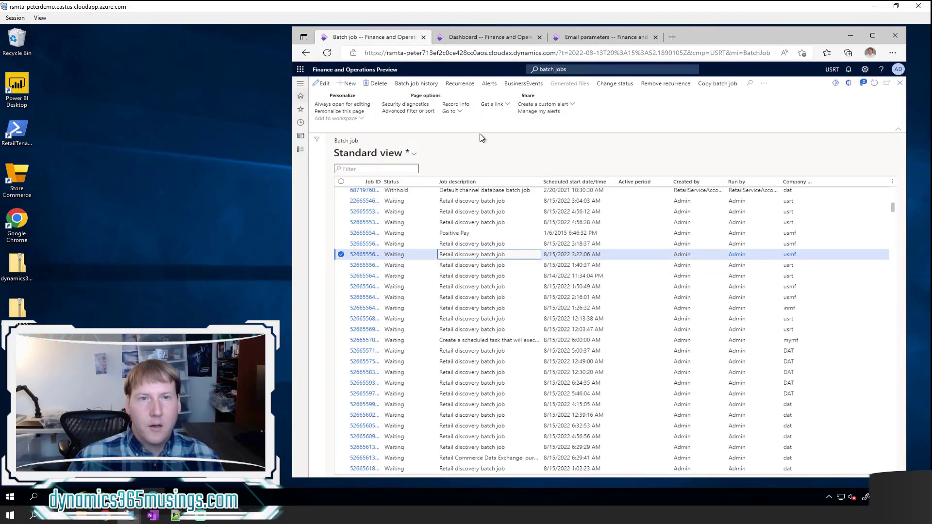
# Step: Enable Error, Canceled, pop-up and email alerts for the Retail discovery job scheduled for 8/15/2022 3:22:06 AM, leaving the Ended alert off
pyautogui.click(489, 85)
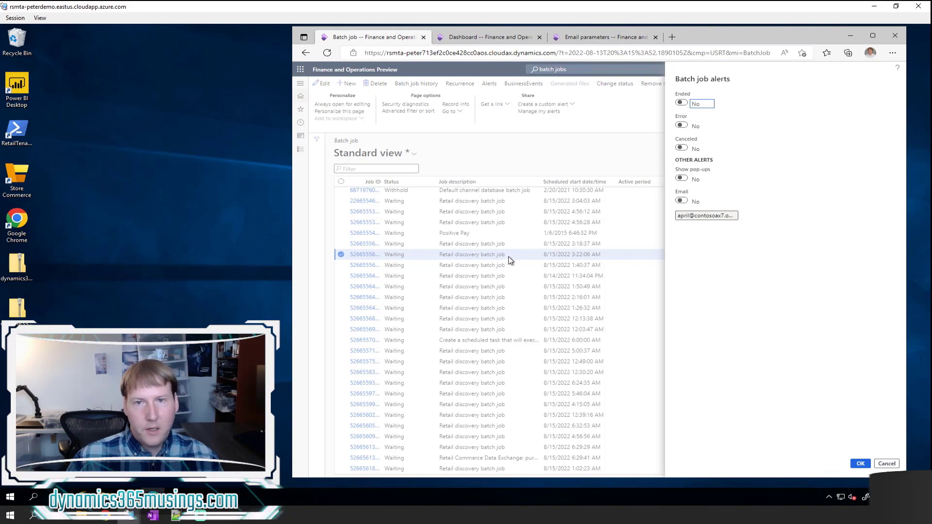
pyautogui.click(682, 103)
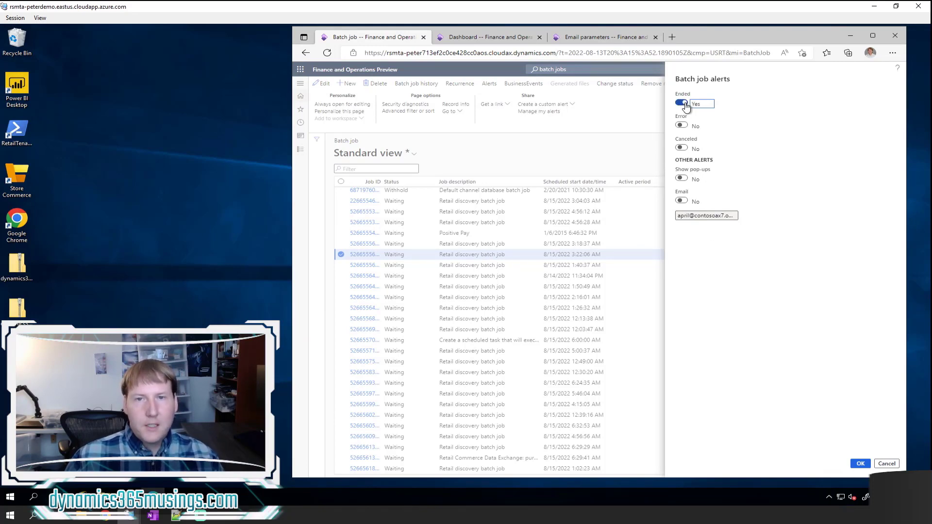
pyautogui.click(682, 126)
pyautogui.click(682, 104)
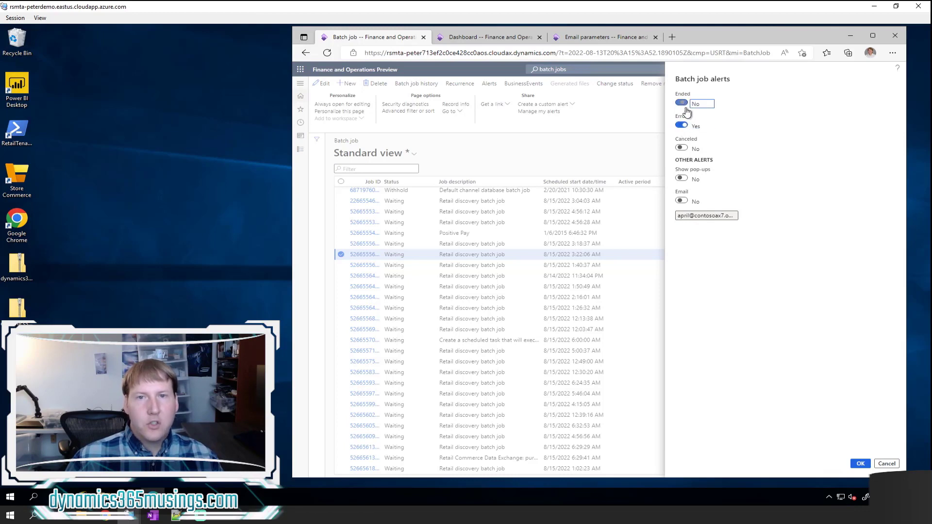
pyautogui.click(681, 149)
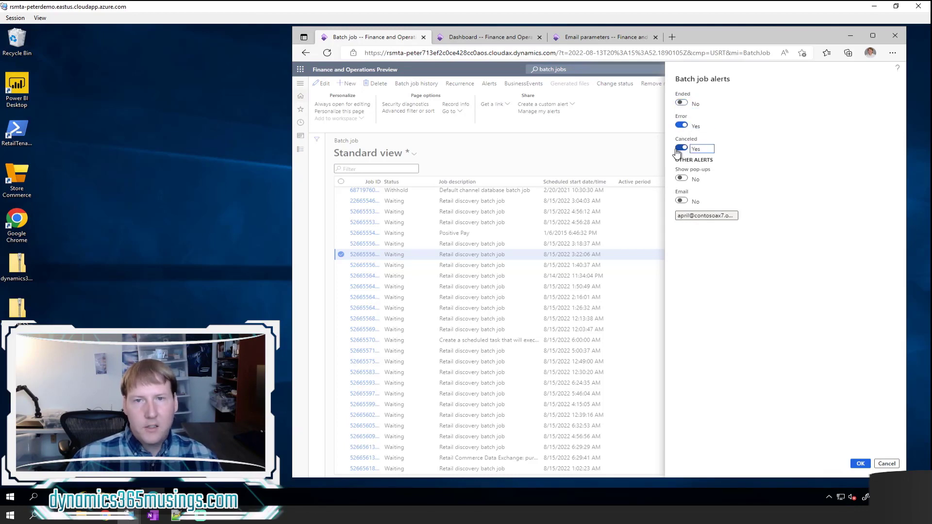
pyautogui.click(683, 178)
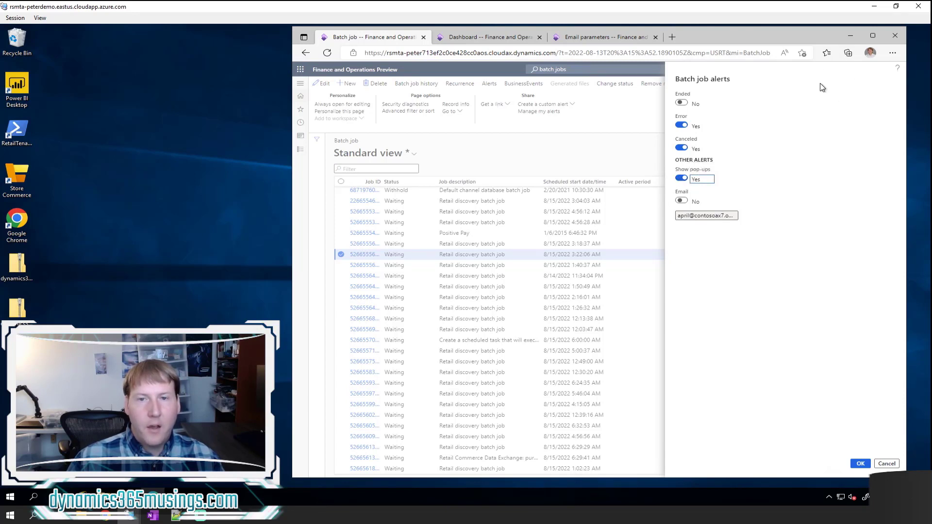
pyautogui.click(682, 201)
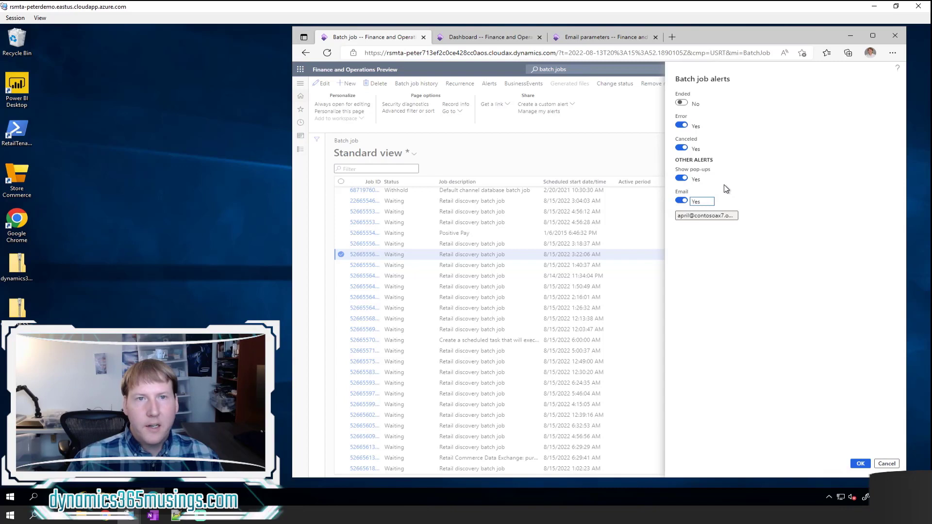
# Step: Review the Email parameters configuration and the page's location in the page search
pyautogui.click(601, 39)
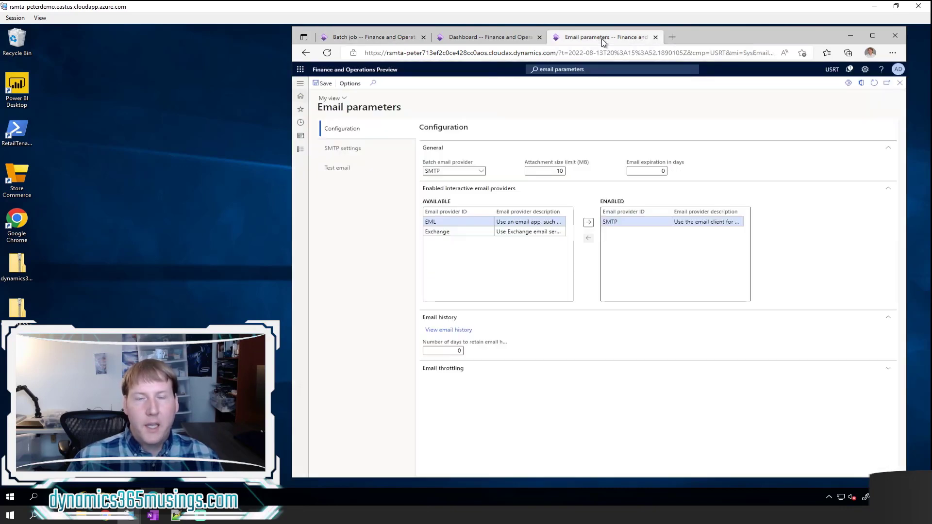
pyautogui.click(603, 69)
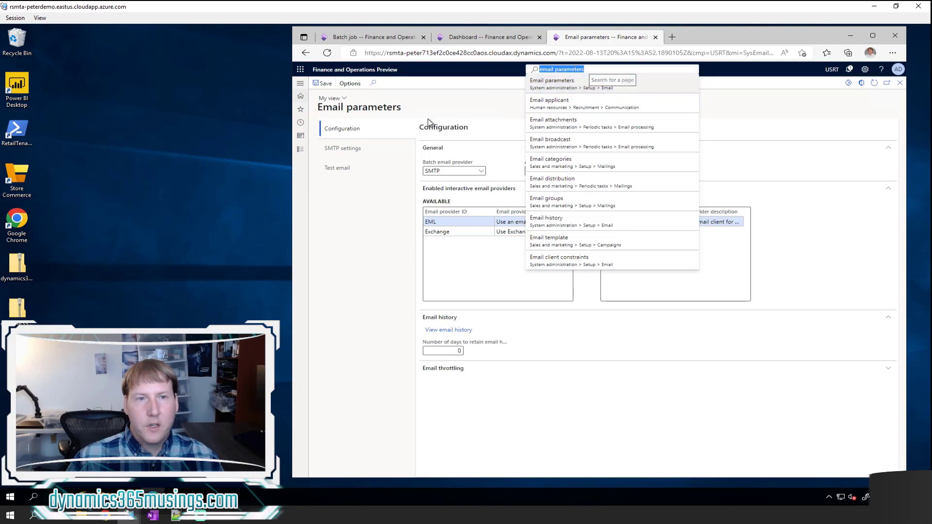
pyautogui.click(360, 254)
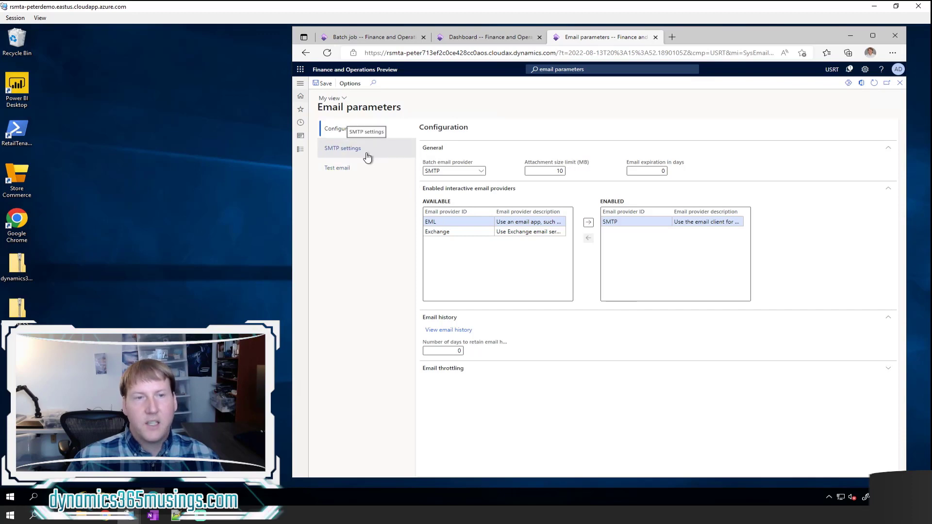
# Step: Cancel the batch job alerts of both the invoice posting and the selected Retail discovery job, ending on the batch job list
pyautogui.click(497, 38)
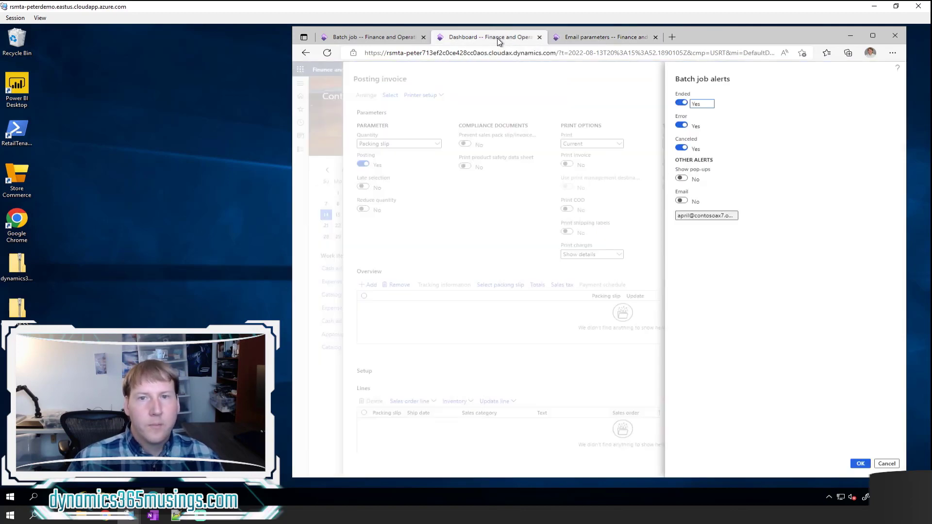
pyautogui.click(885, 464)
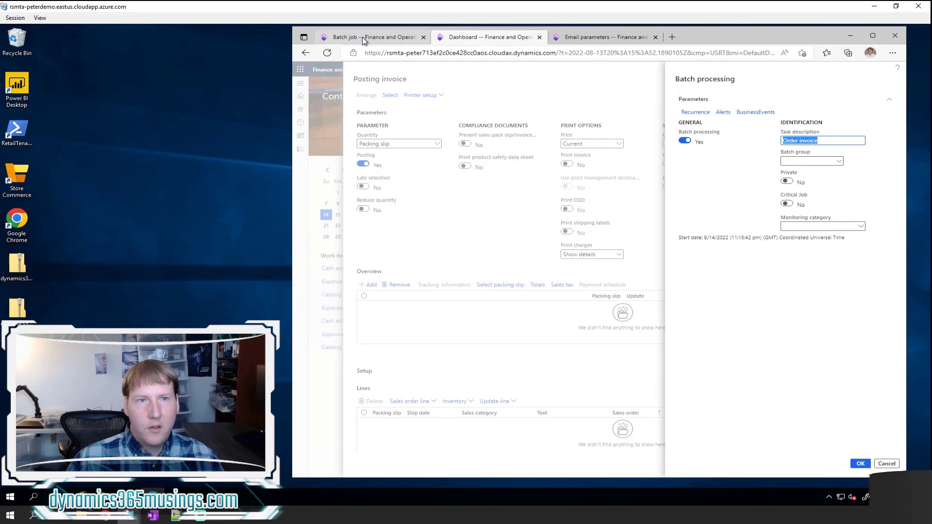
pyautogui.click(362, 36)
pyautogui.click(886, 464)
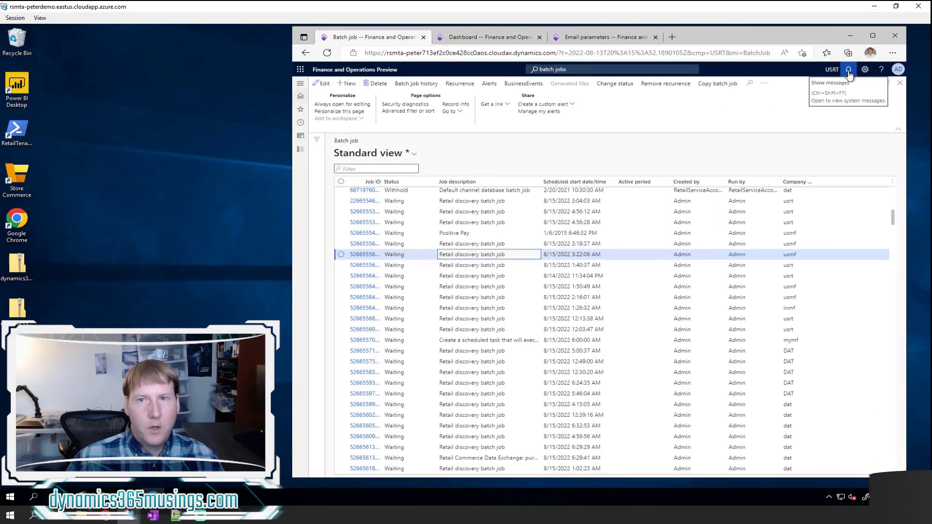
pyautogui.click(847, 77)
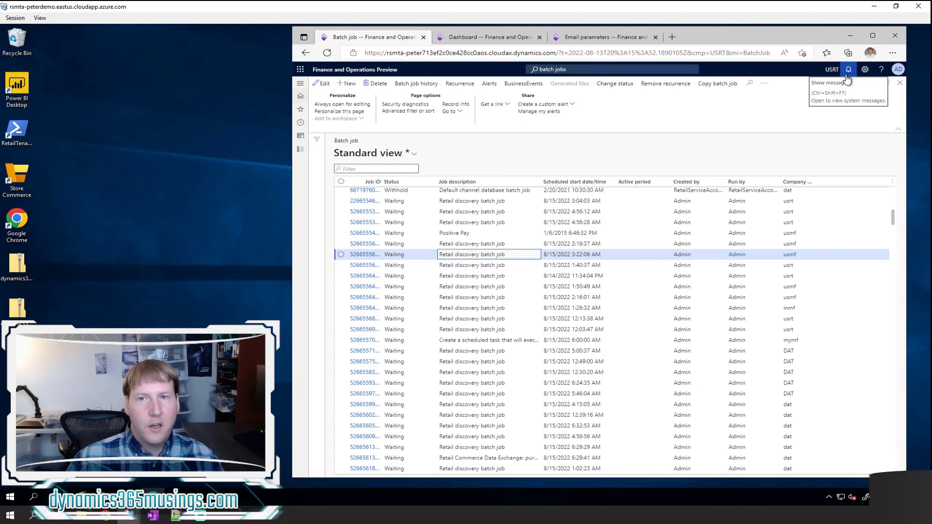